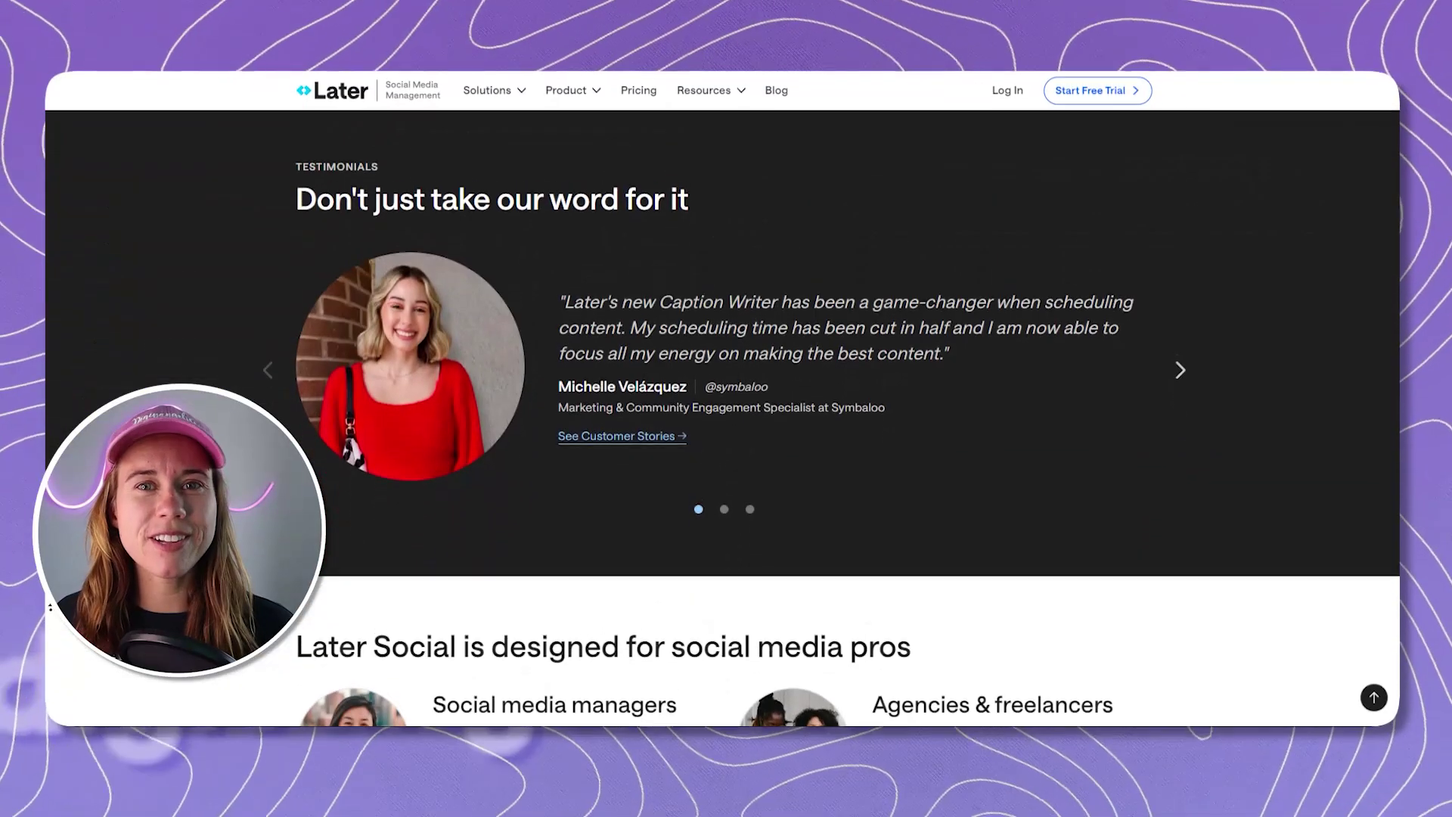
Scroll back up to page 1 and open it in the editor.
scroll(722, 454, up, 2)
scroll(49, 605, up, 6)
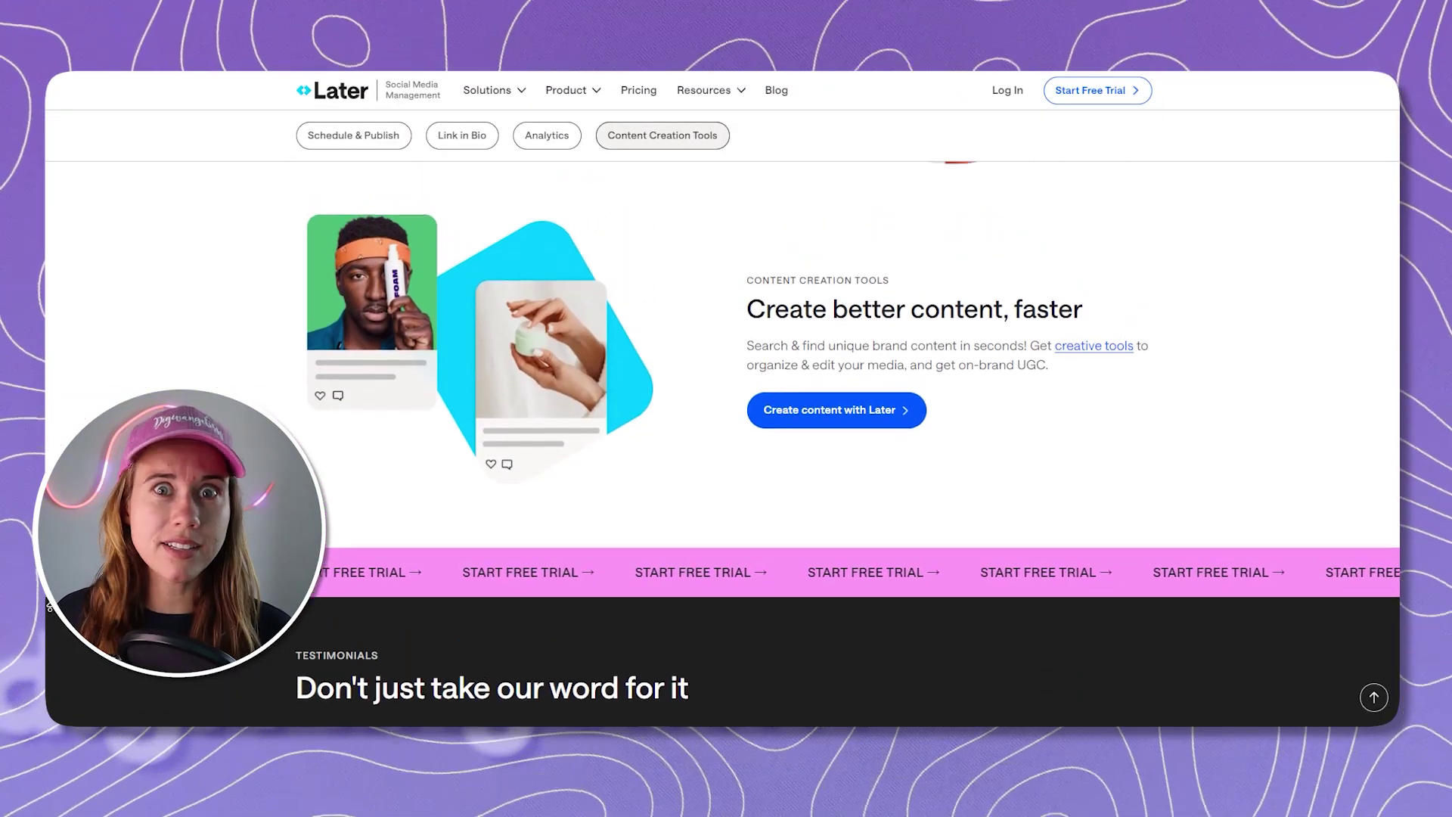
scroll(48, 605, up, 7)
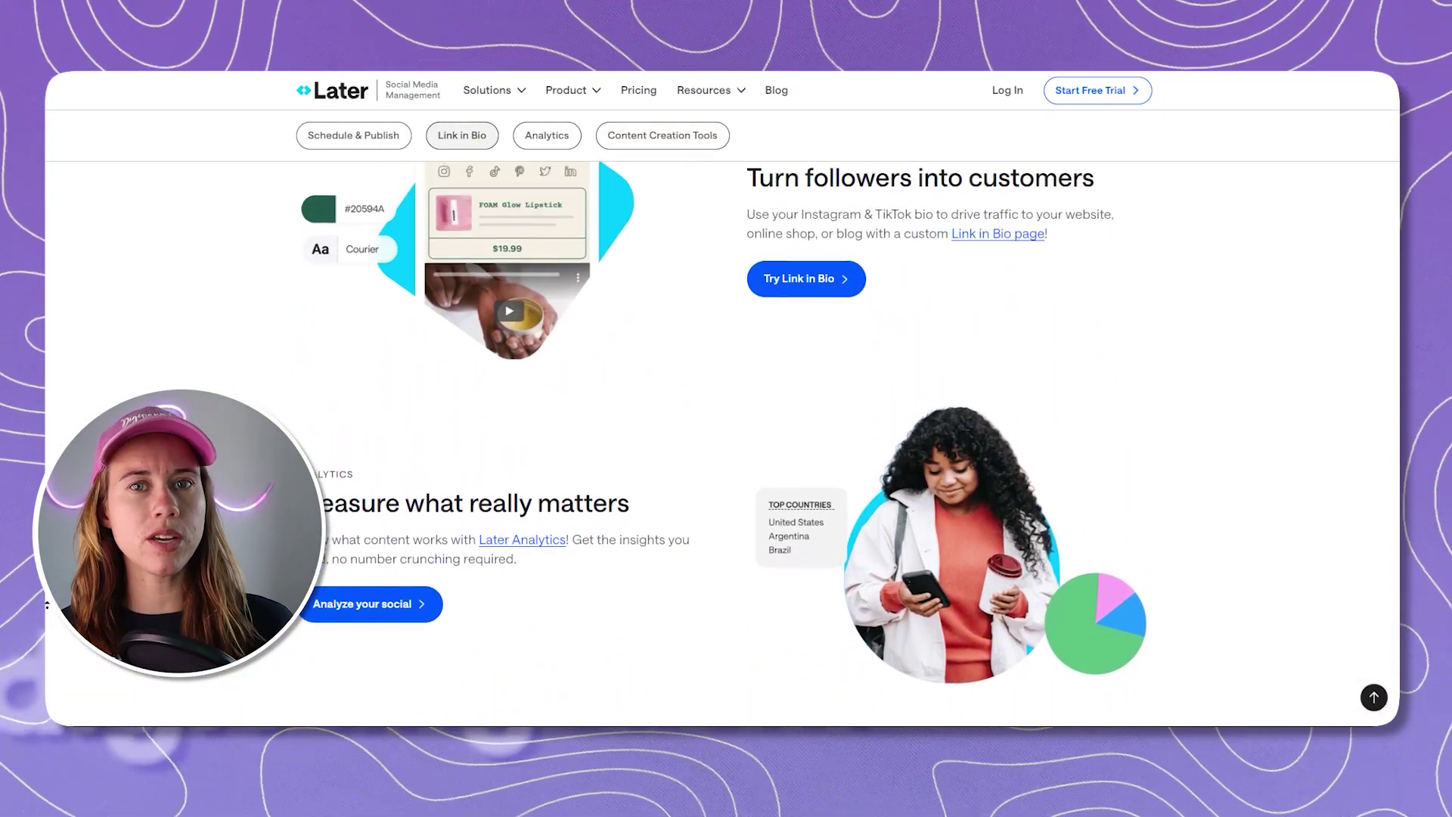
scroll(47, 606, up, 8)
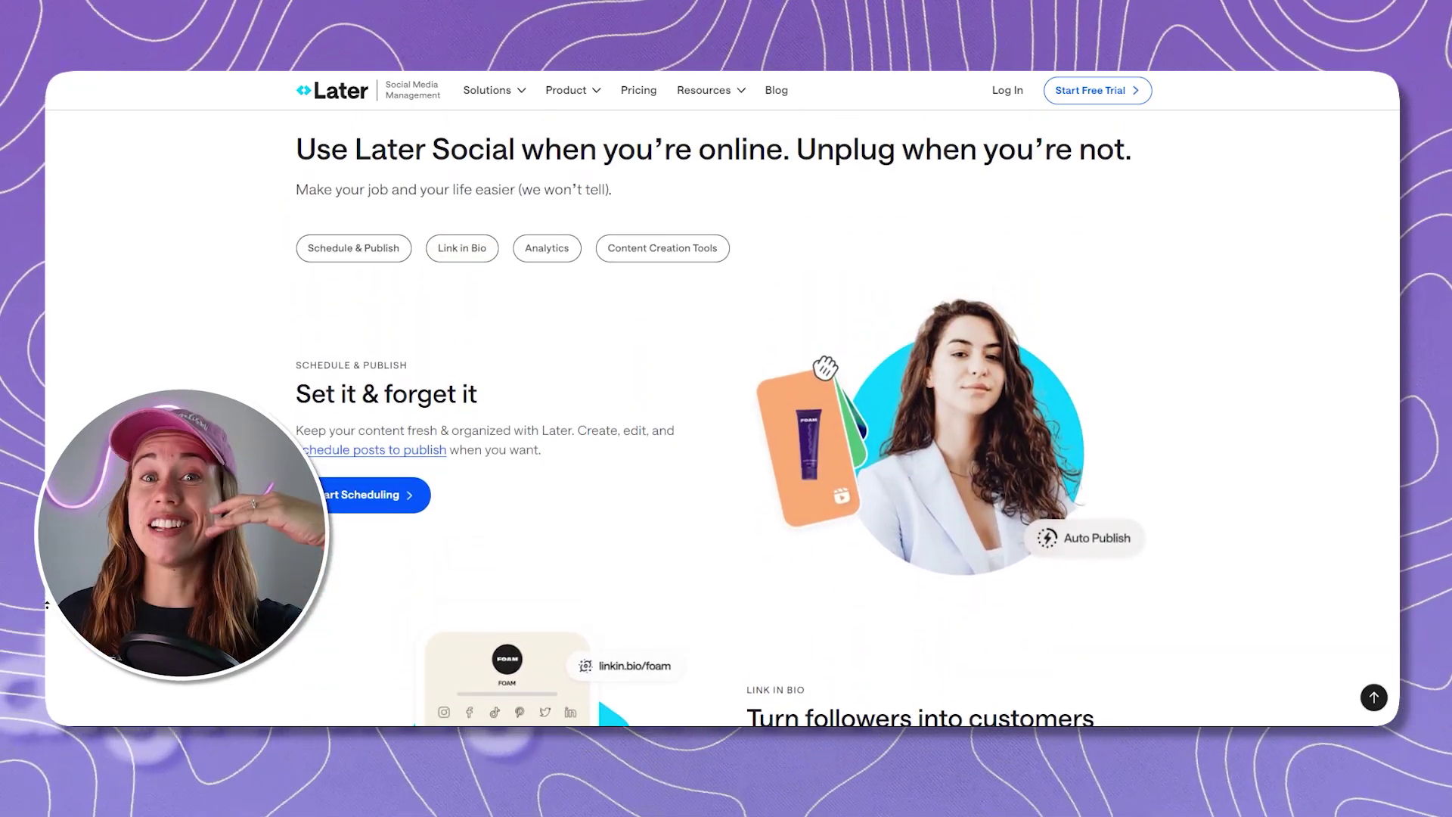
scroll(47, 605, up, 4)
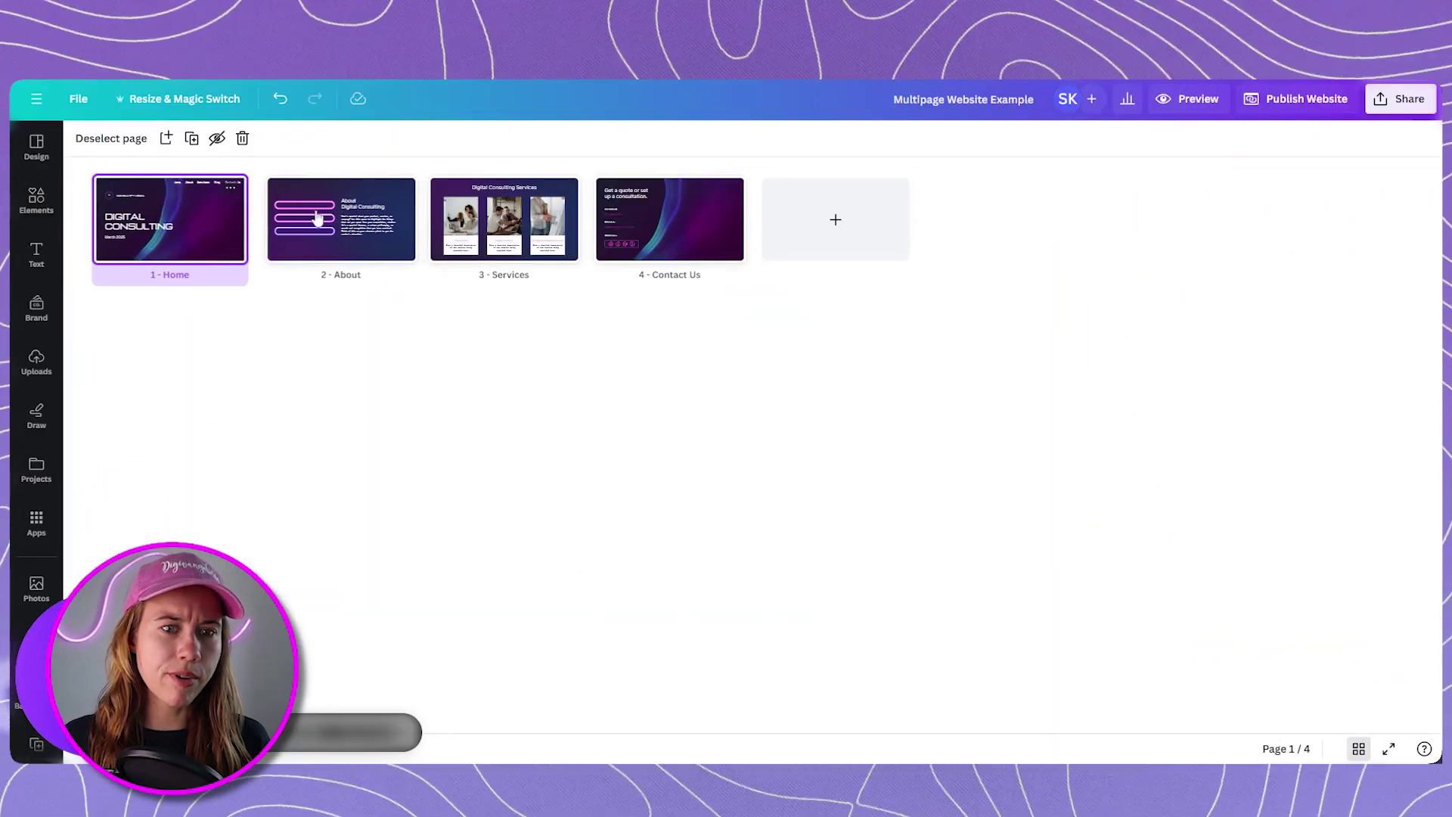
click(1359, 749)
Turn the automatic navigation menu on in the preview, then back off.
scroll(1132, 343, down, 1)
scroll(1132, 342, up, 1)
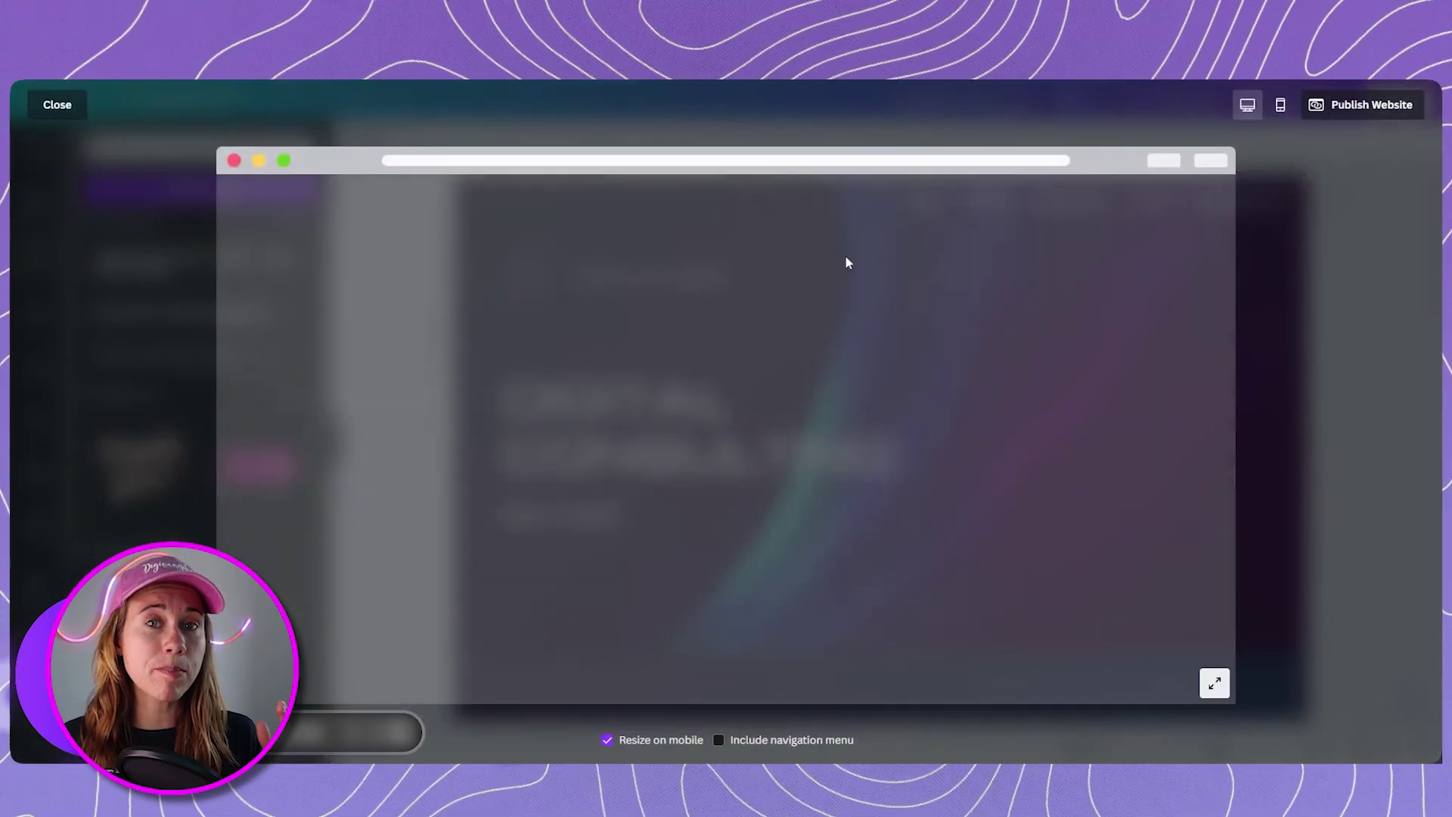
click(719, 740)
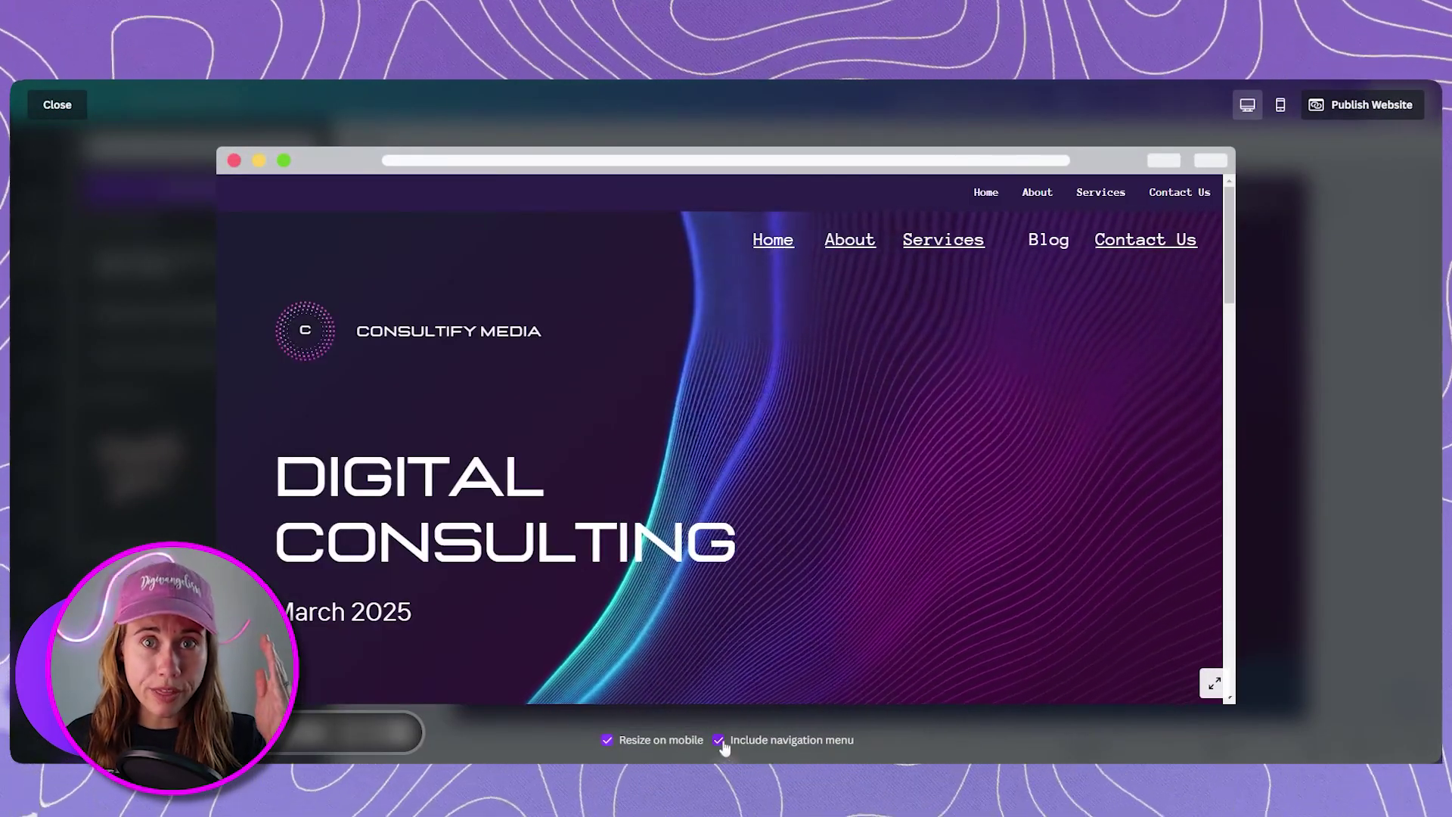
click(719, 740)
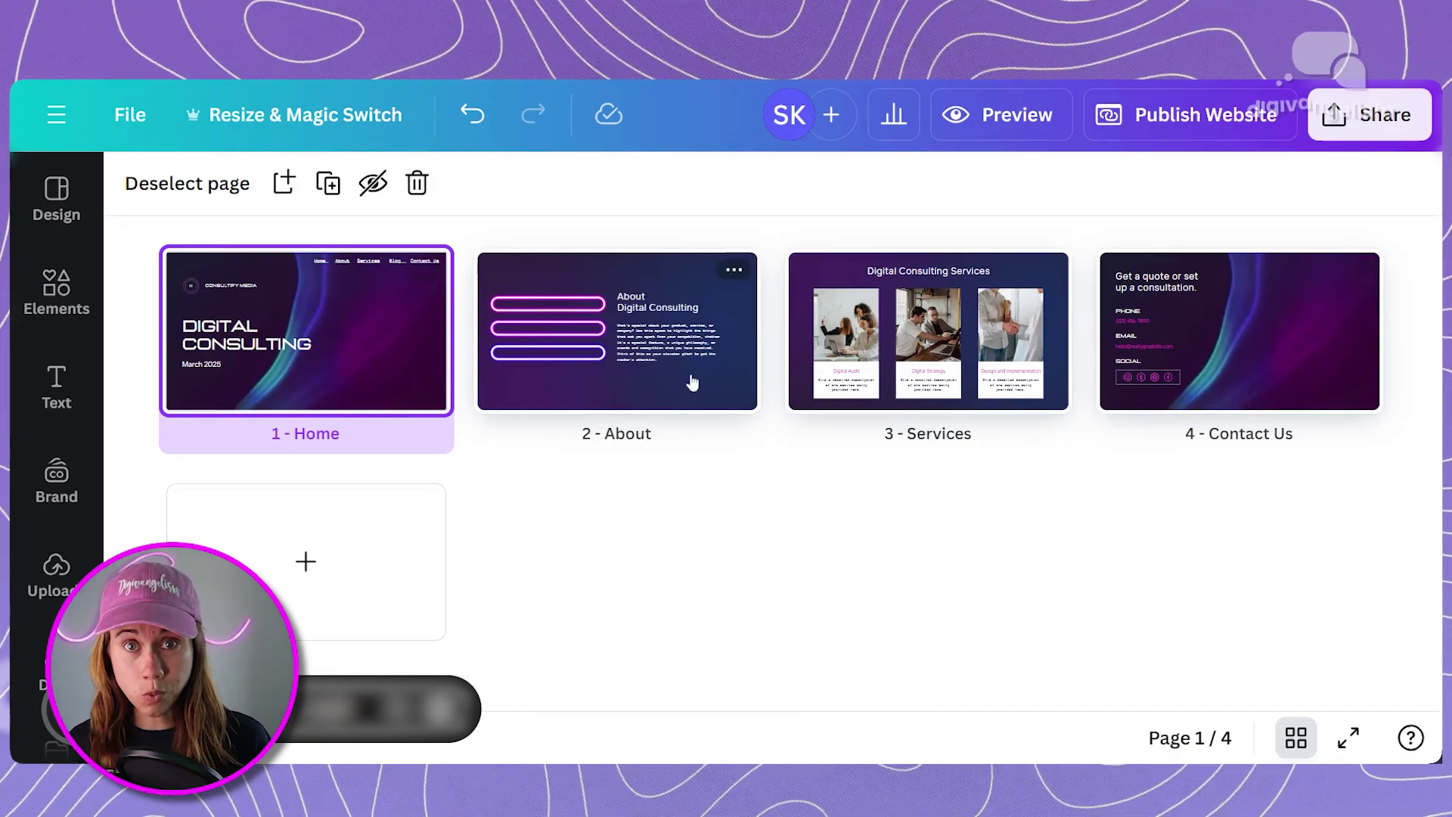
Step through the About, Services and Contact Us pages, then bring up Publish Website at Website URL.
click(692, 382)
click(968, 355)
click(1200, 327)
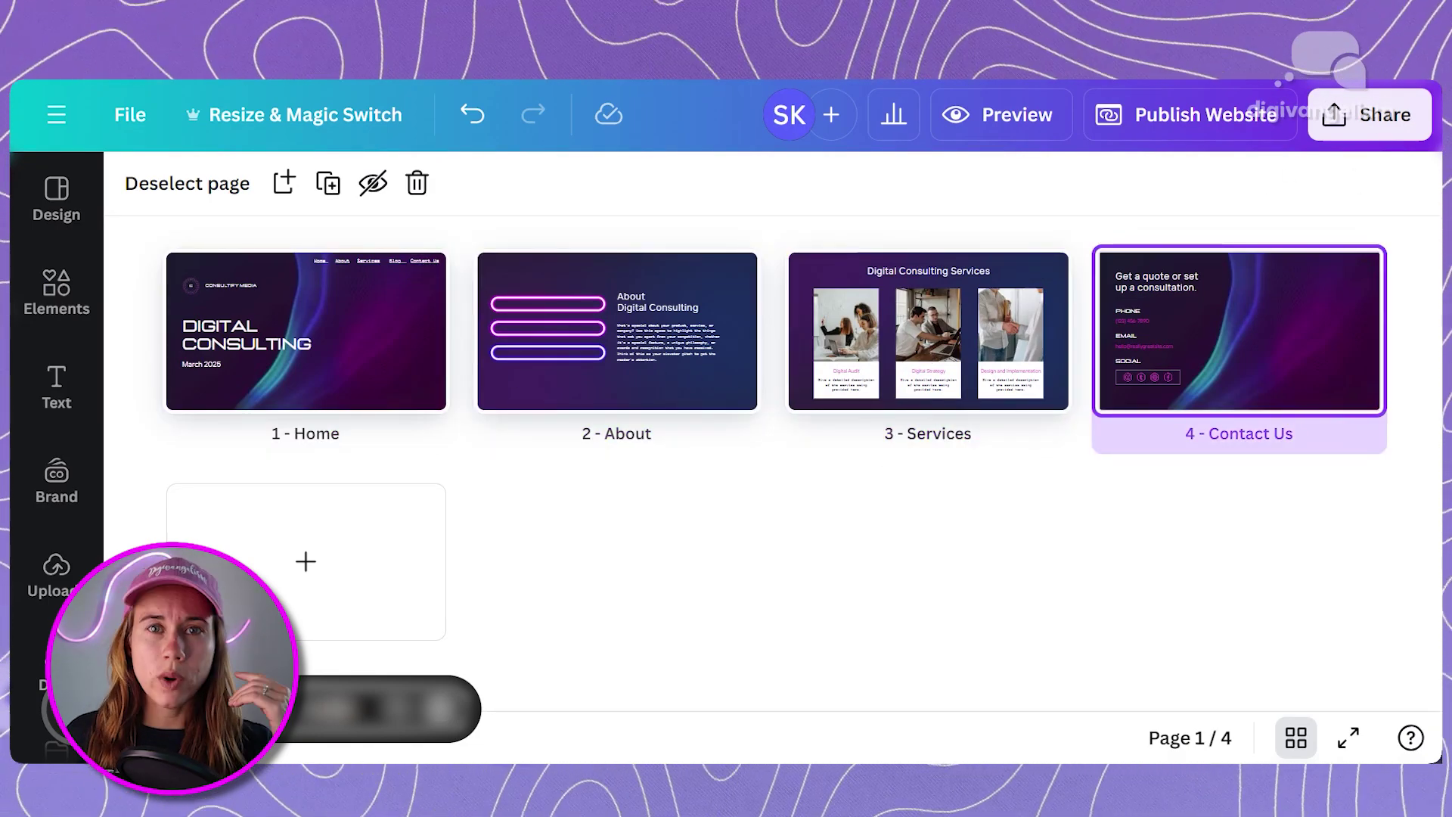
click(1189, 121)
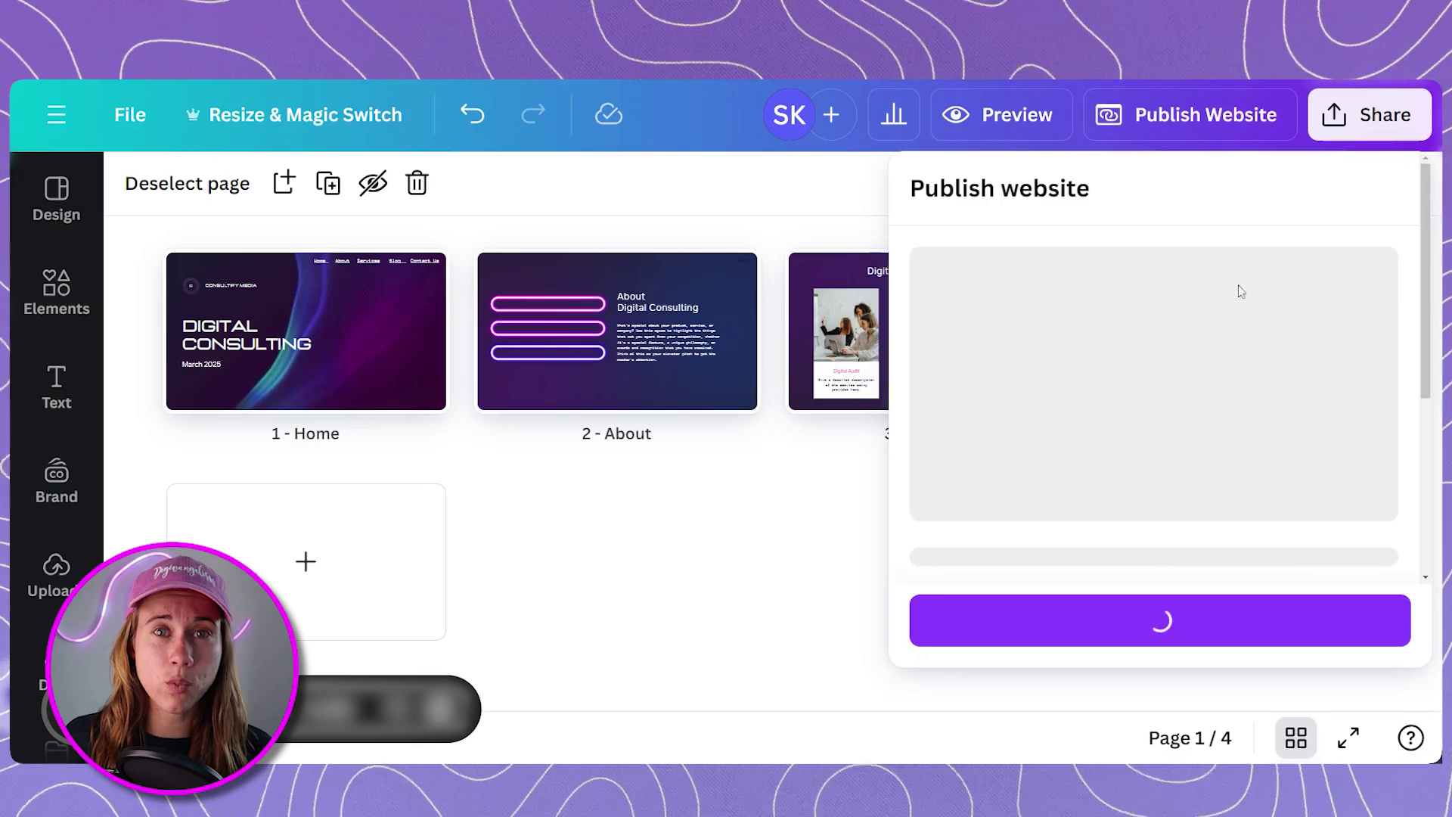
scroll(965, 531, down, 2)
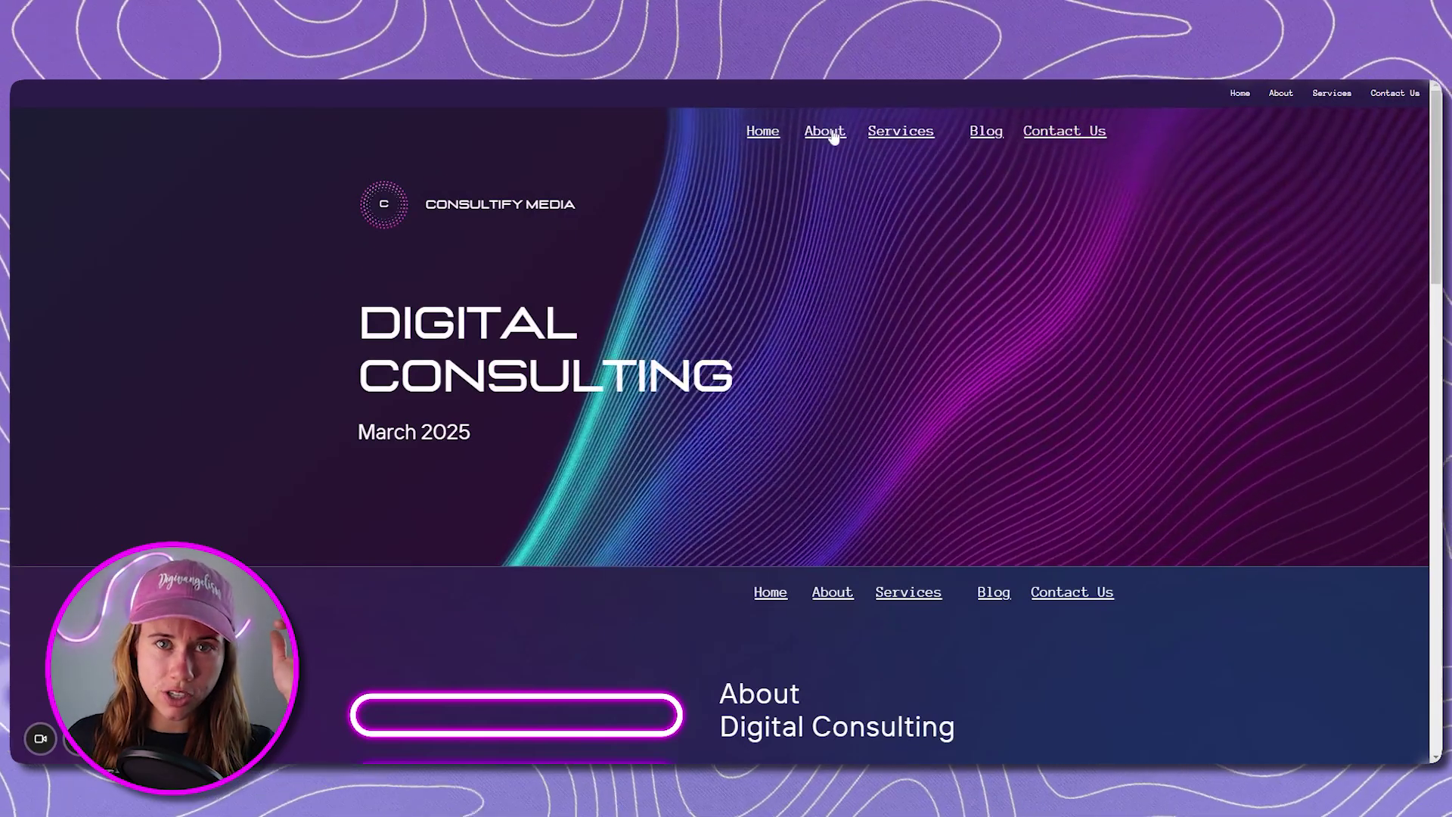
On the live site, follow the About and Services menu links, then scroll back to the top.
click(825, 134)
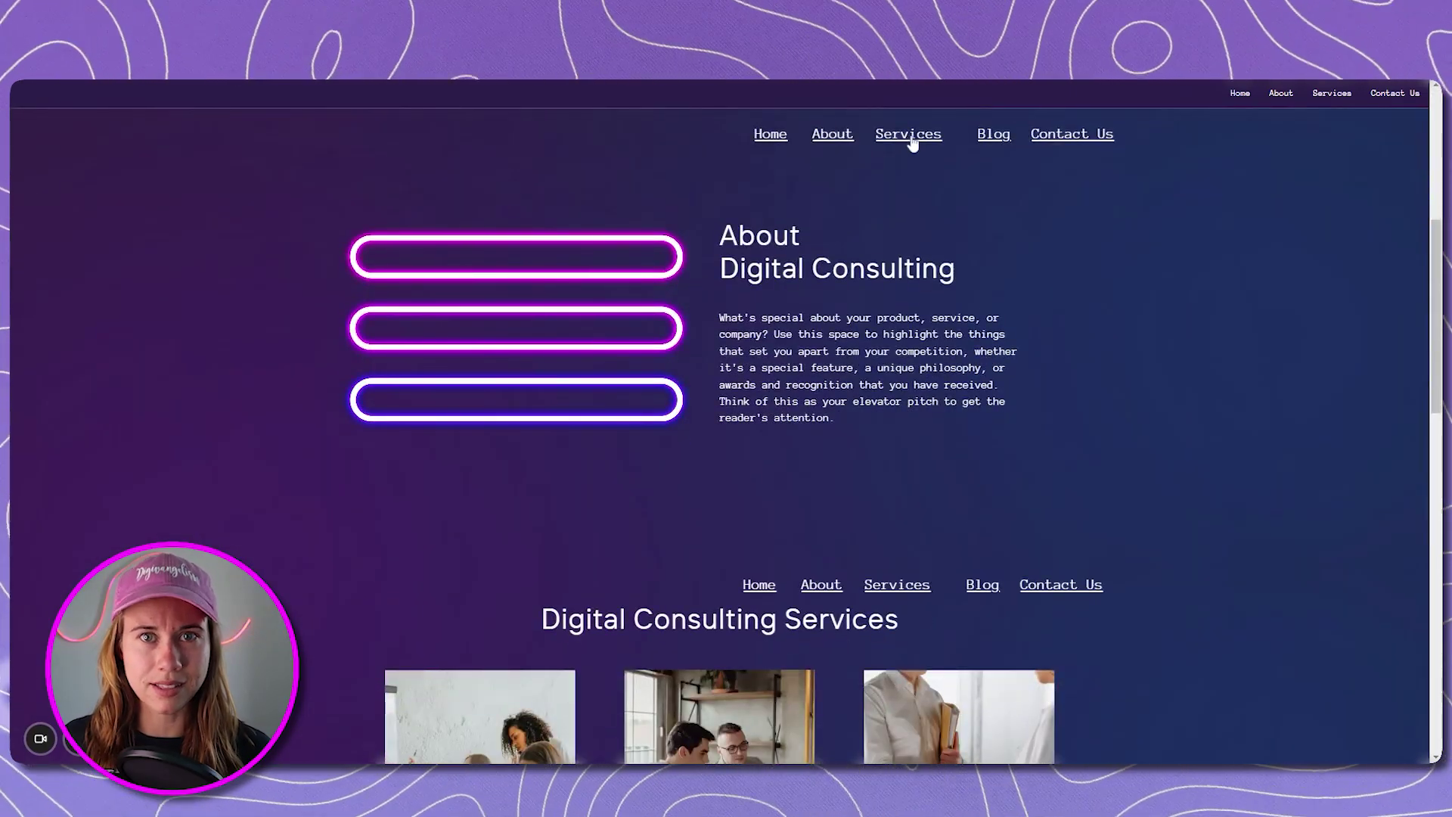
click(913, 138)
scroll(917, 201, up, 6)
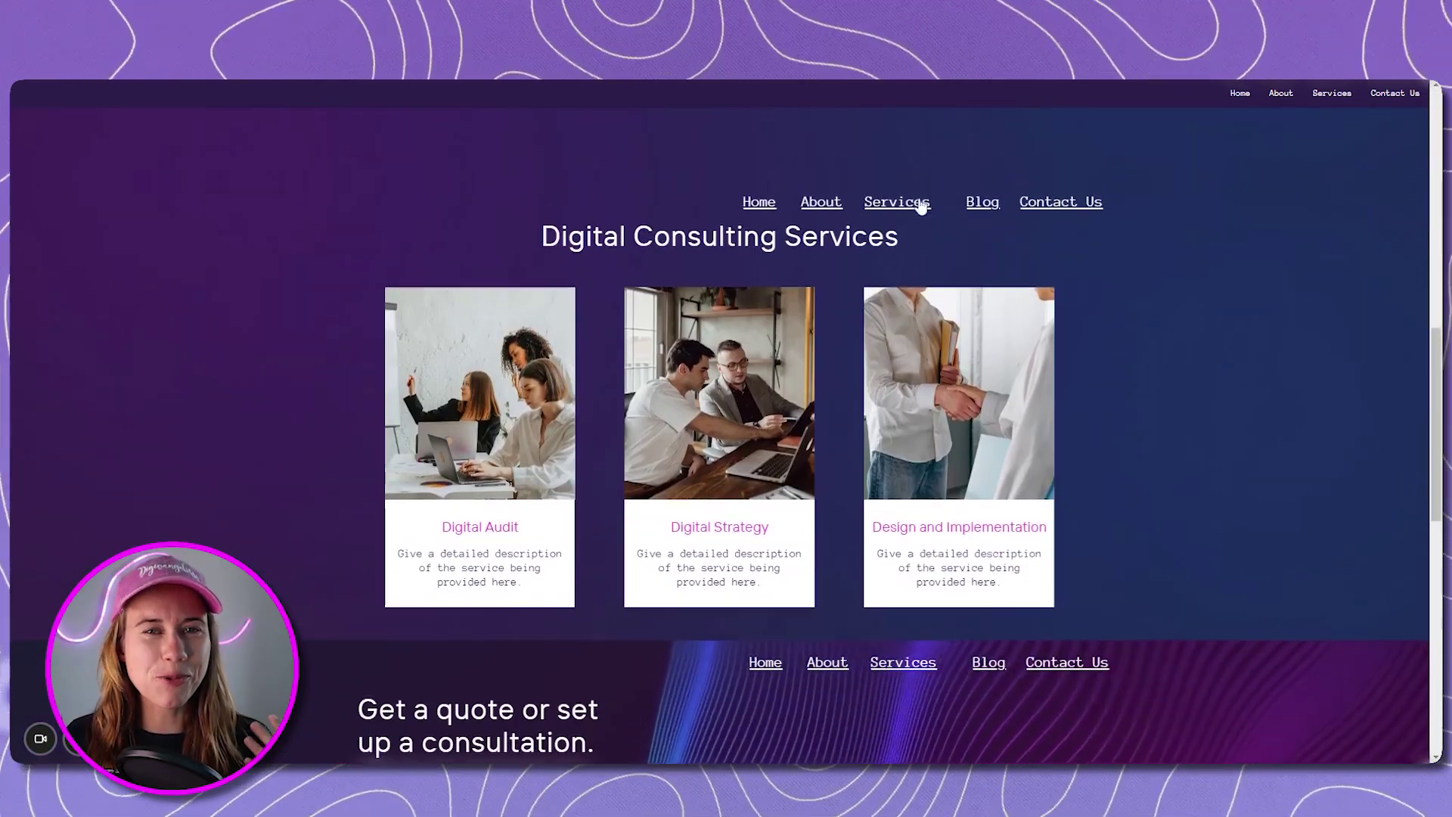
scroll(951, 273, up, 6)
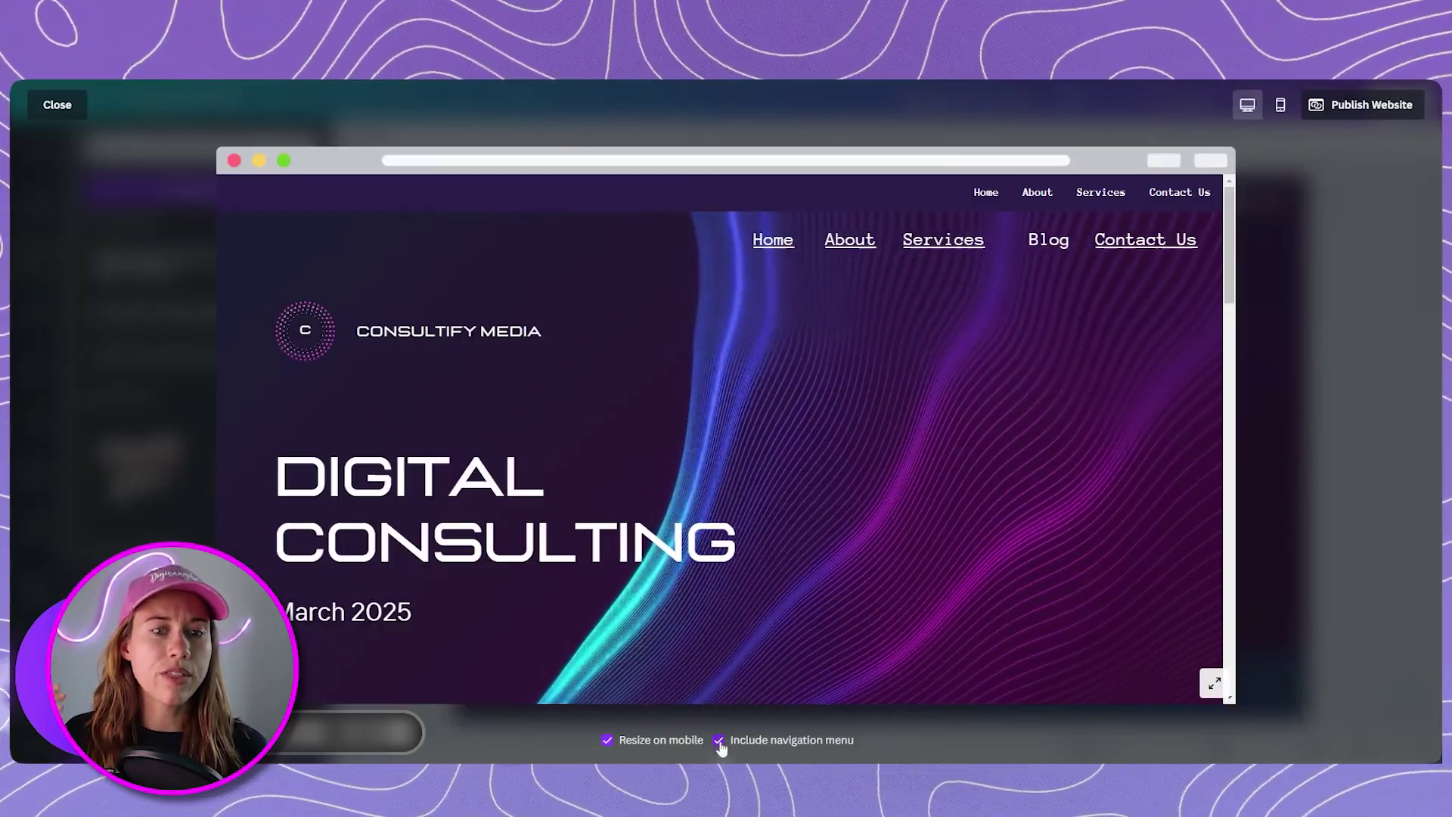
Uncheck Include navigation menu, then close the preview and the Publish Website panel.
click(719, 742)
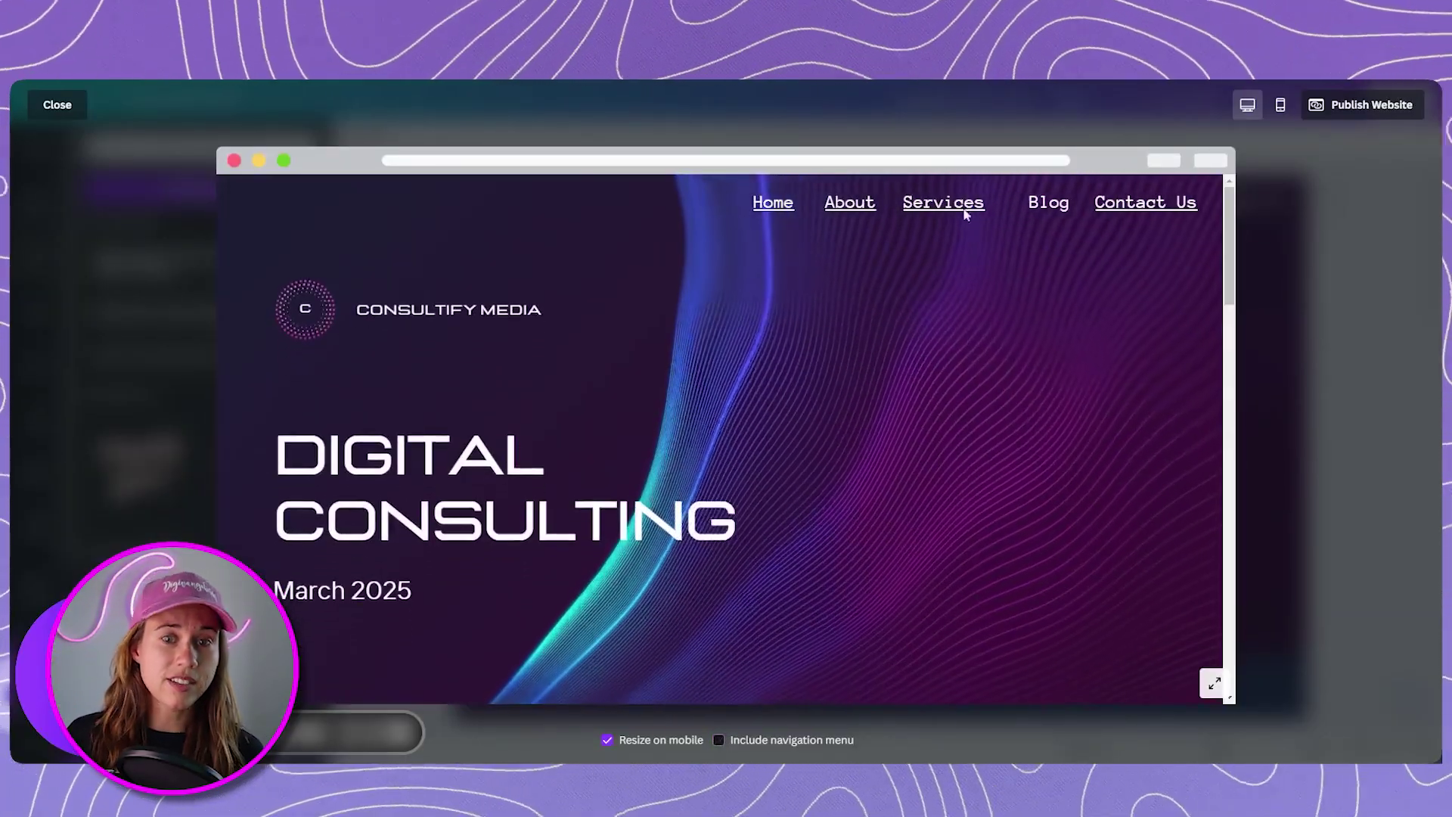
click(53, 104)
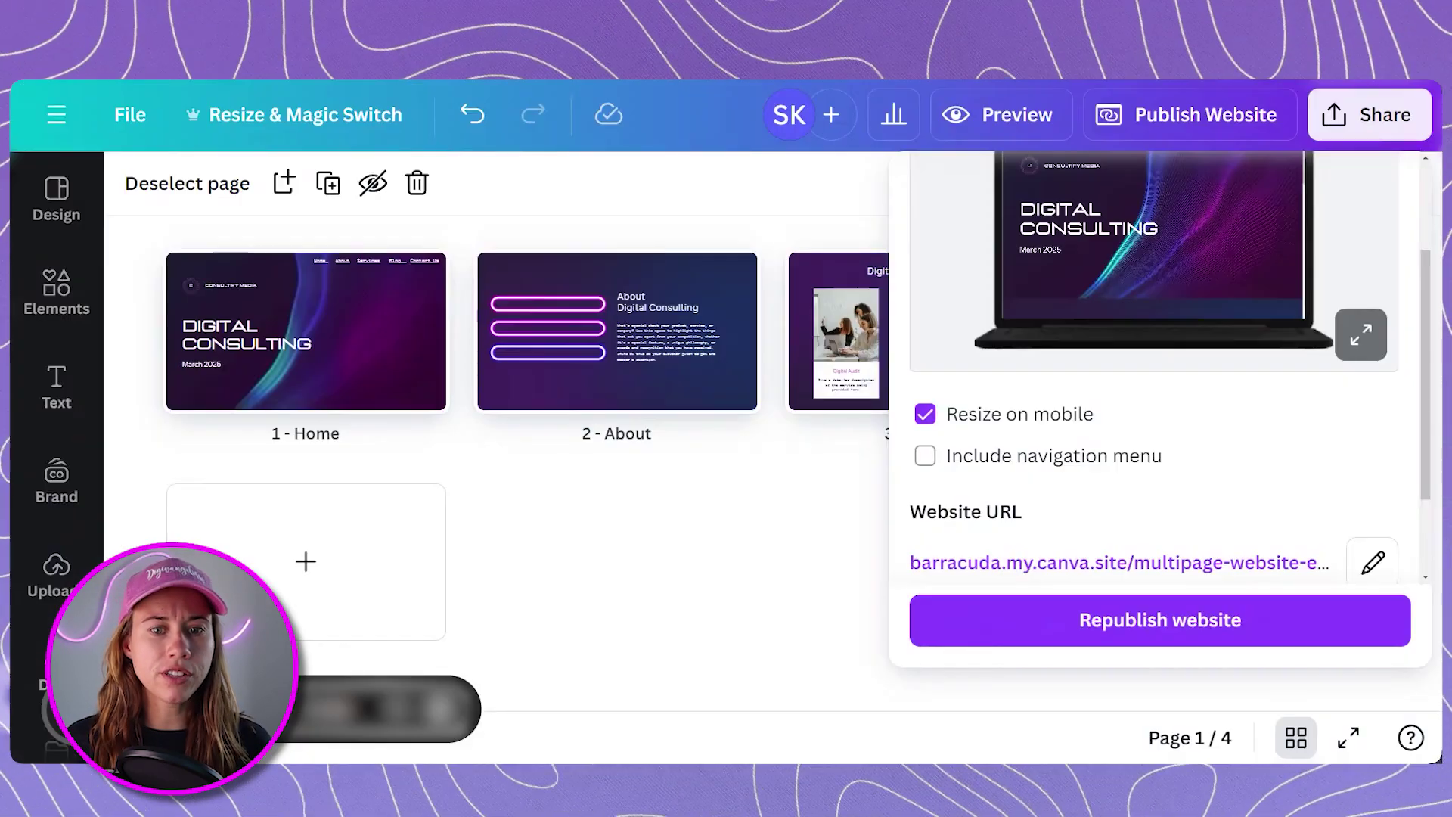
click(804, 613)
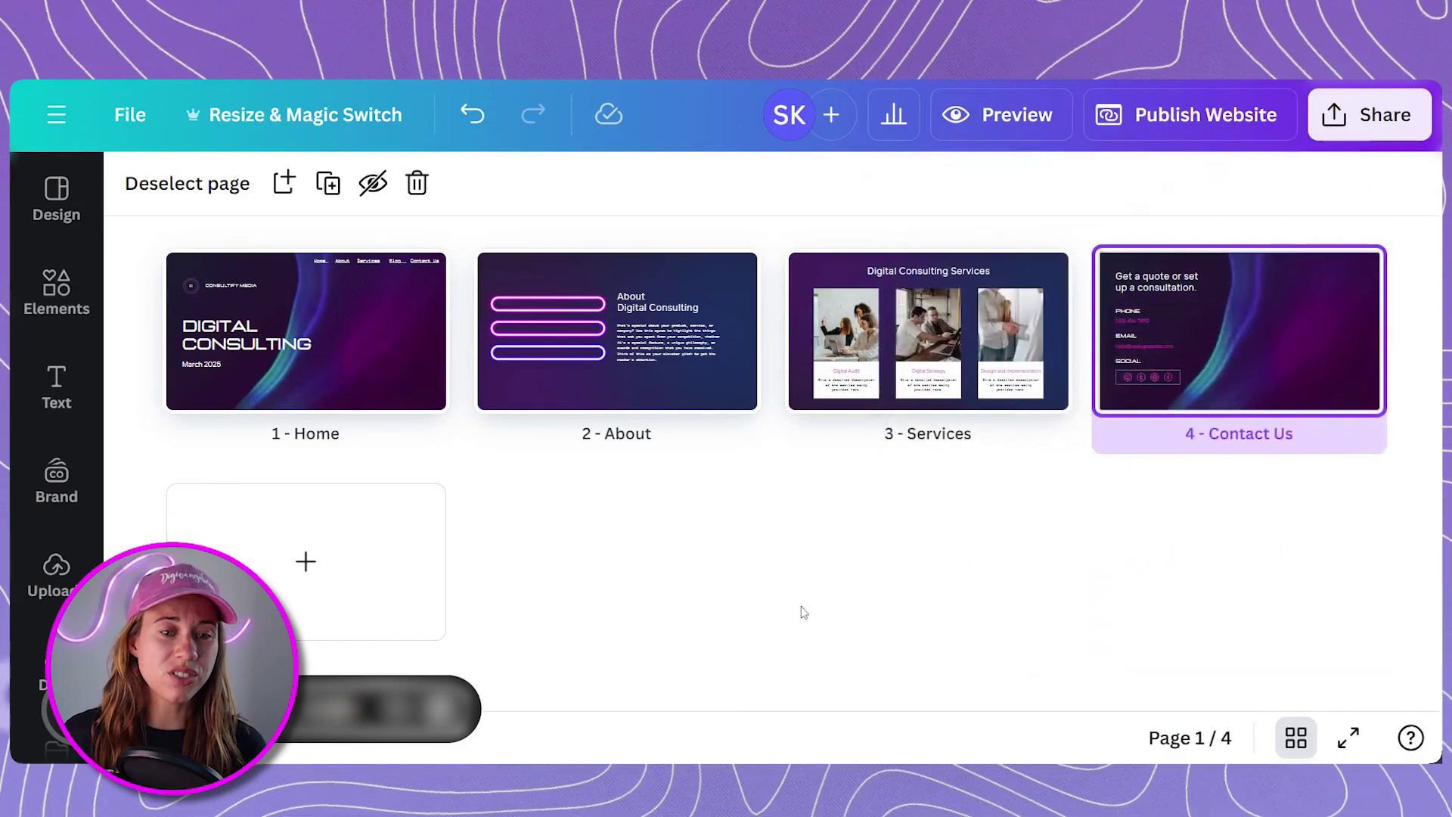
Open the Home page and inspect the About menu item's link settings.
click(387, 358)
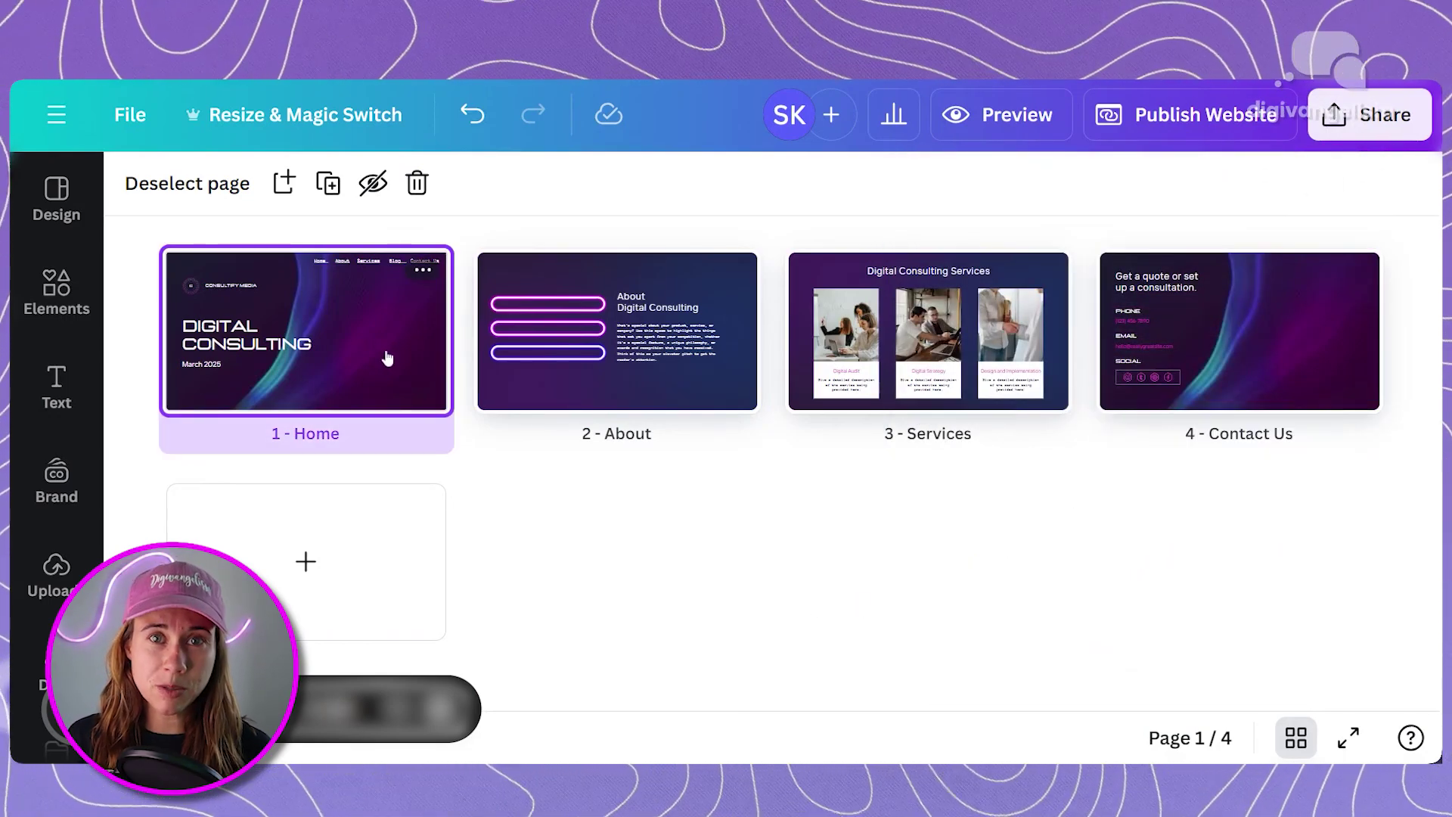
double_click(387, 358)
scroll(904, 307, up, 1)
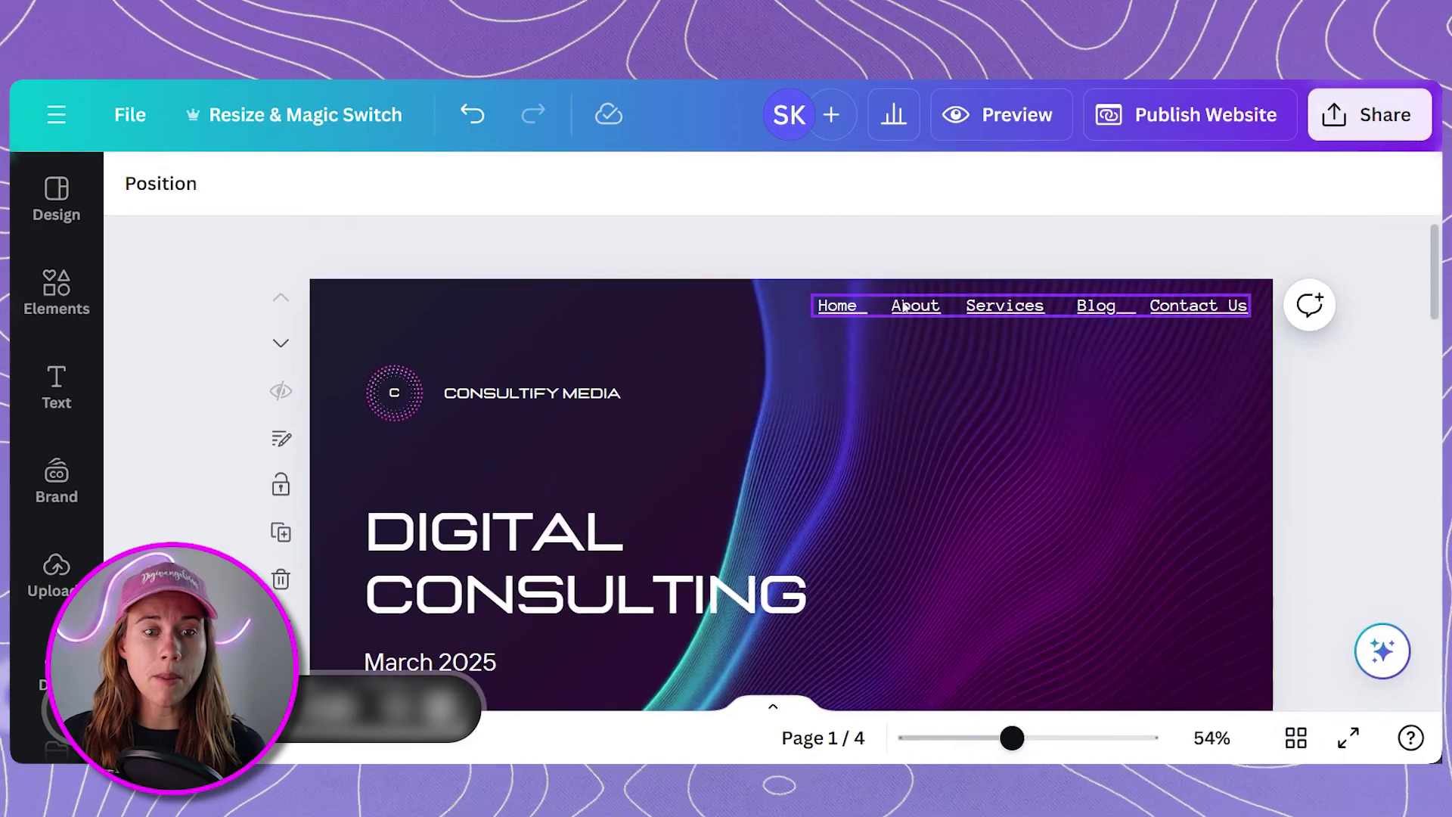
click(935, 311)
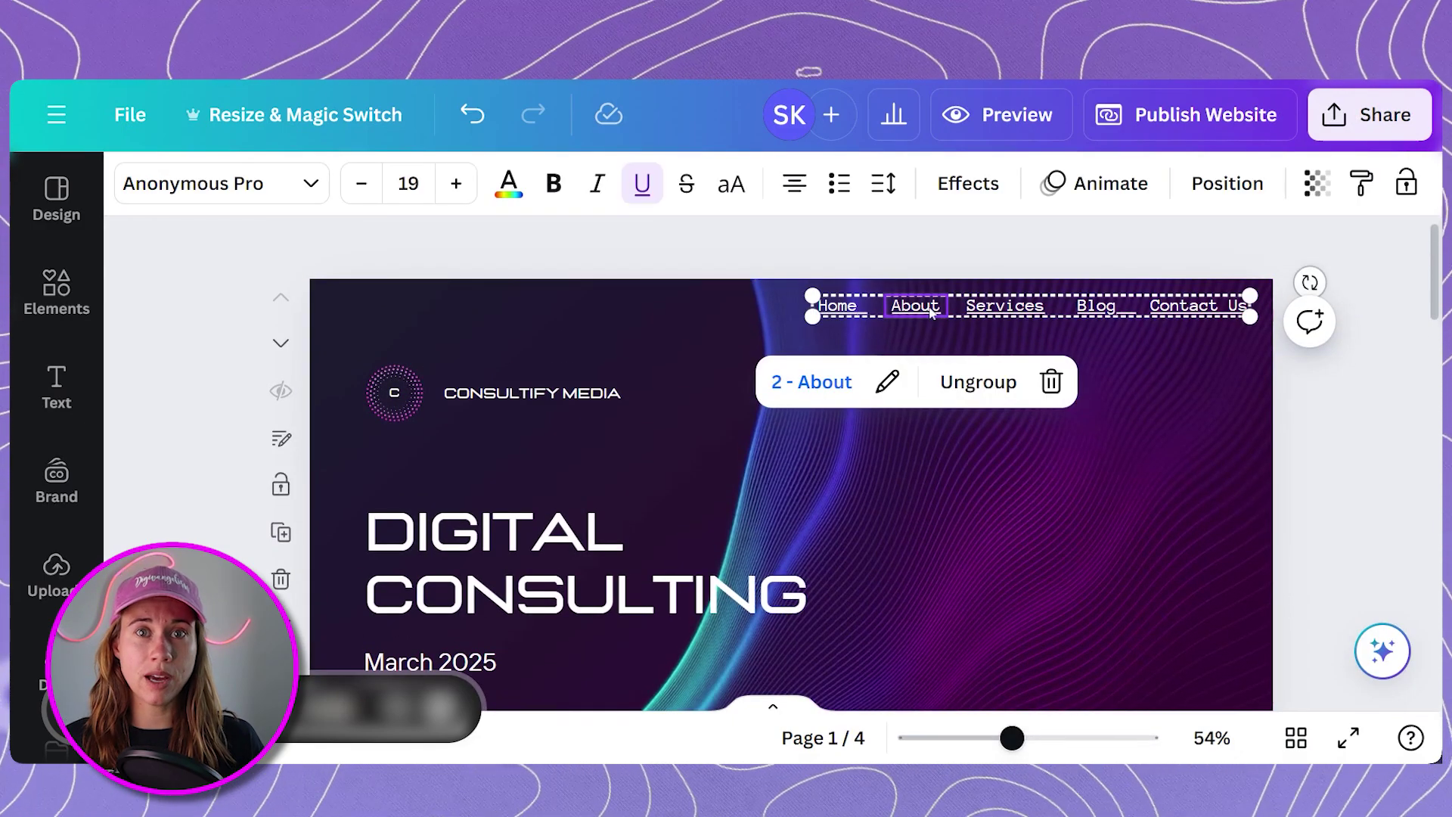
click(888, 385)
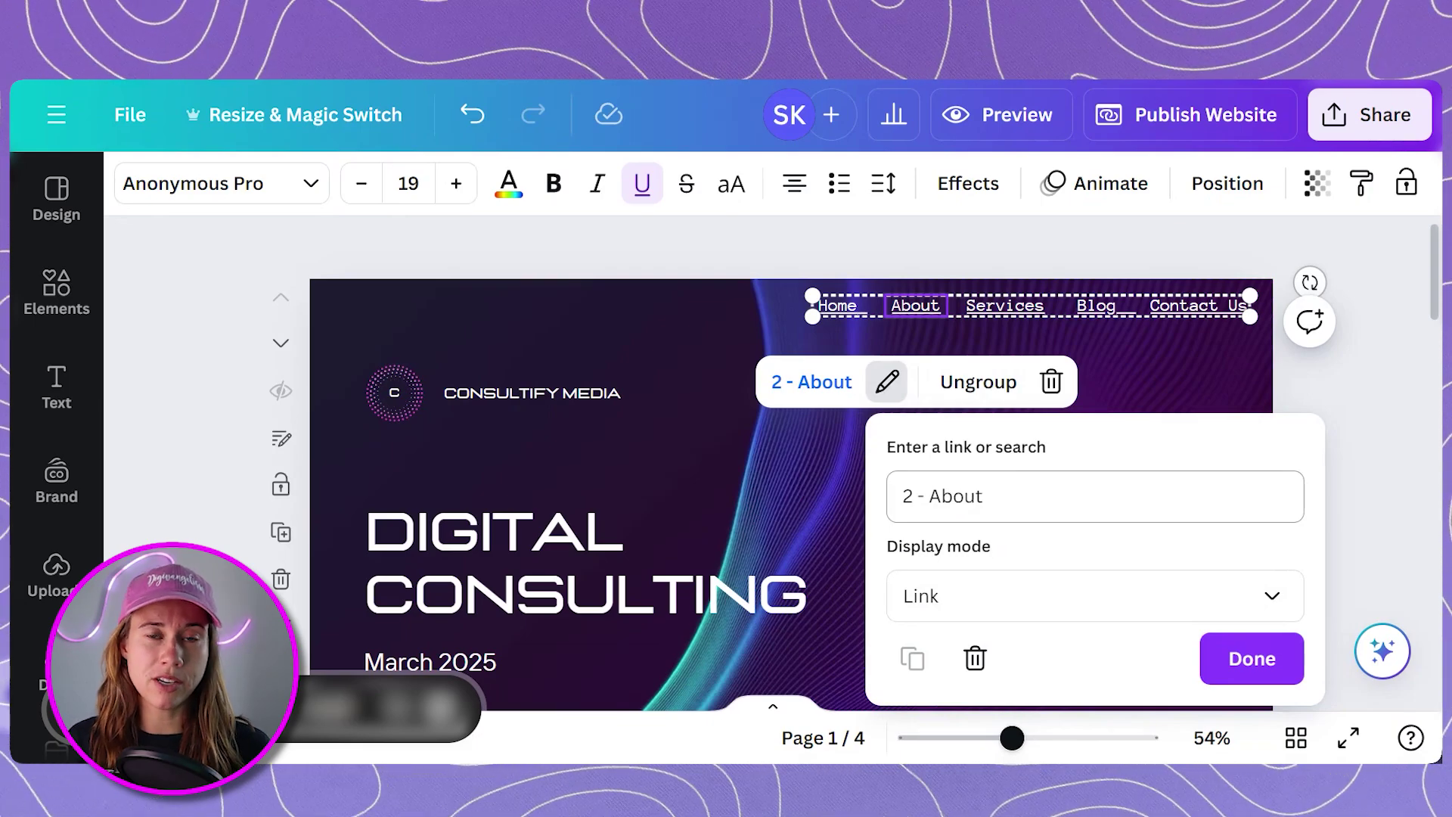
click(1156, 346)
Check where the Services, Blog and Contact Us menu items link.
click(1022, 312)
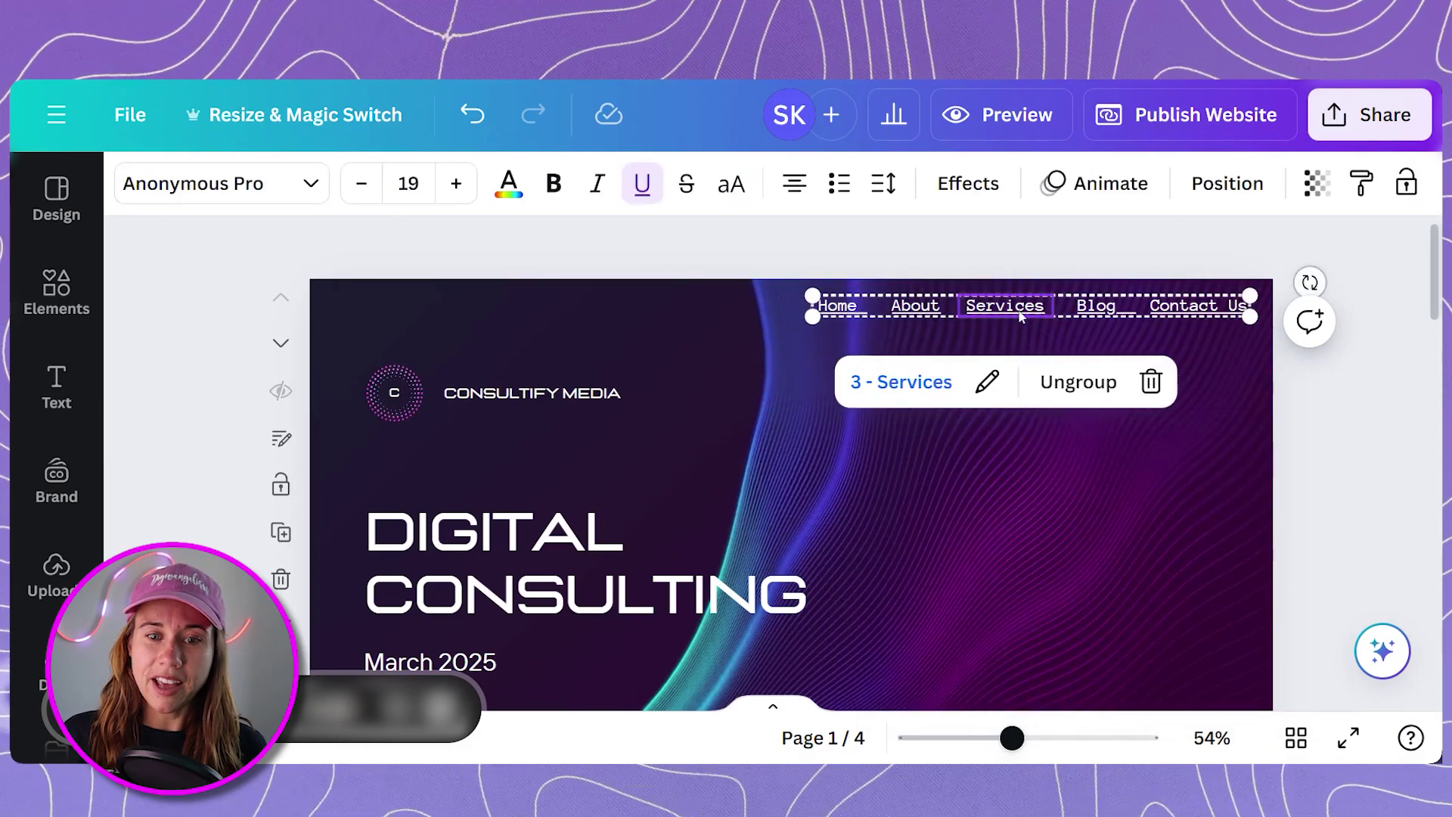
click(989, 381)
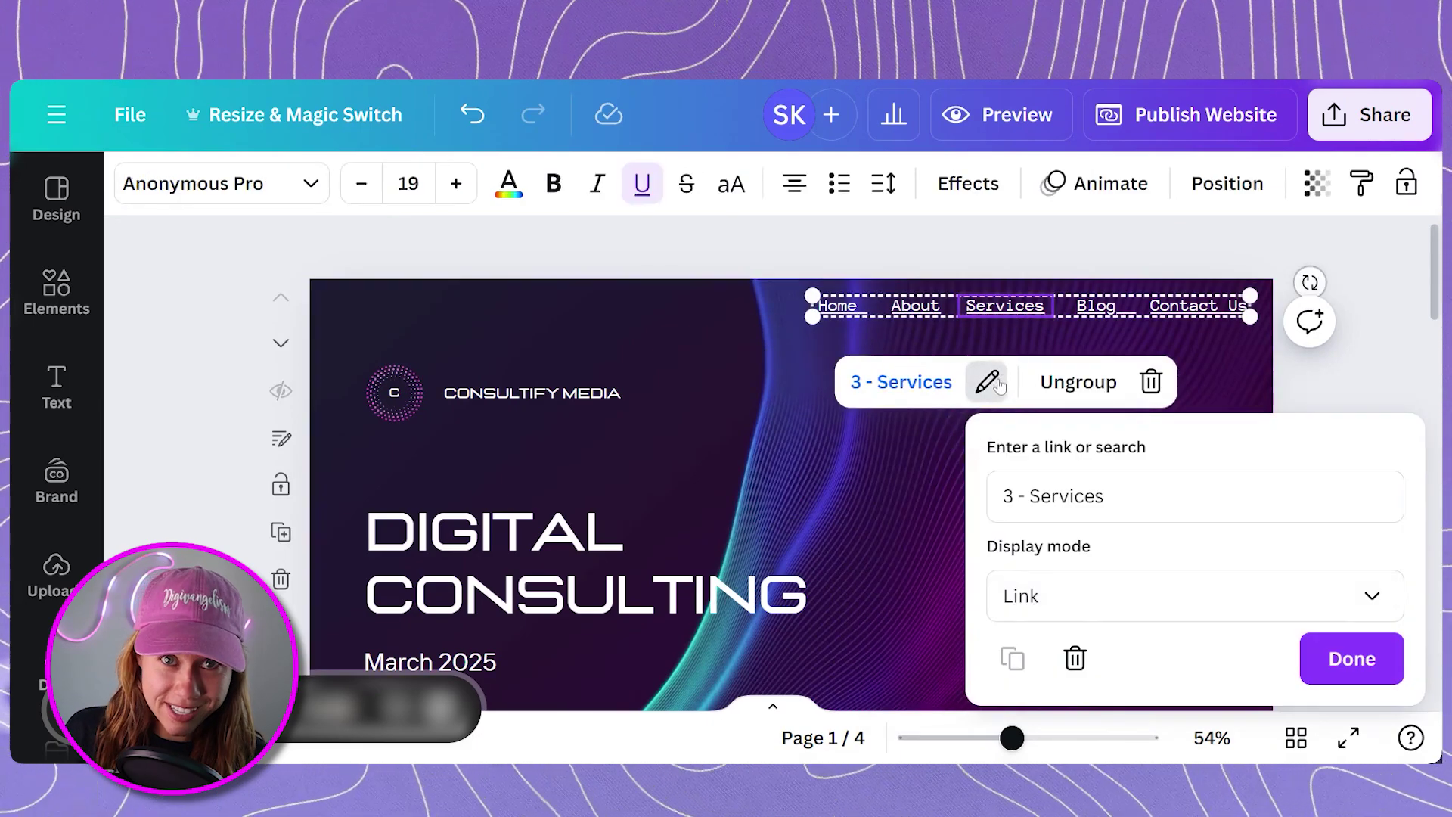
click(1106, 312)
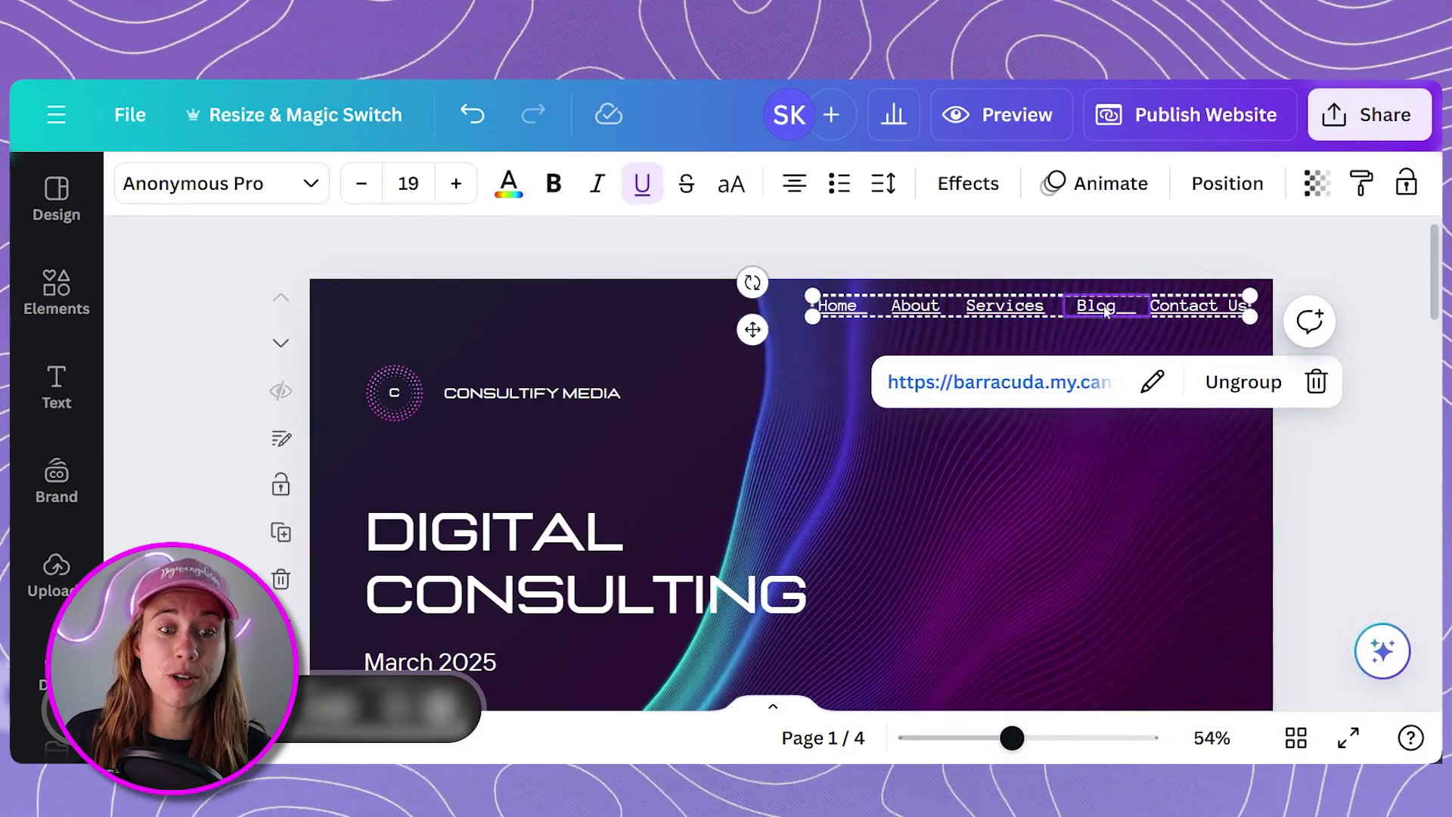
click(1192, 336)
click(1194, 309)
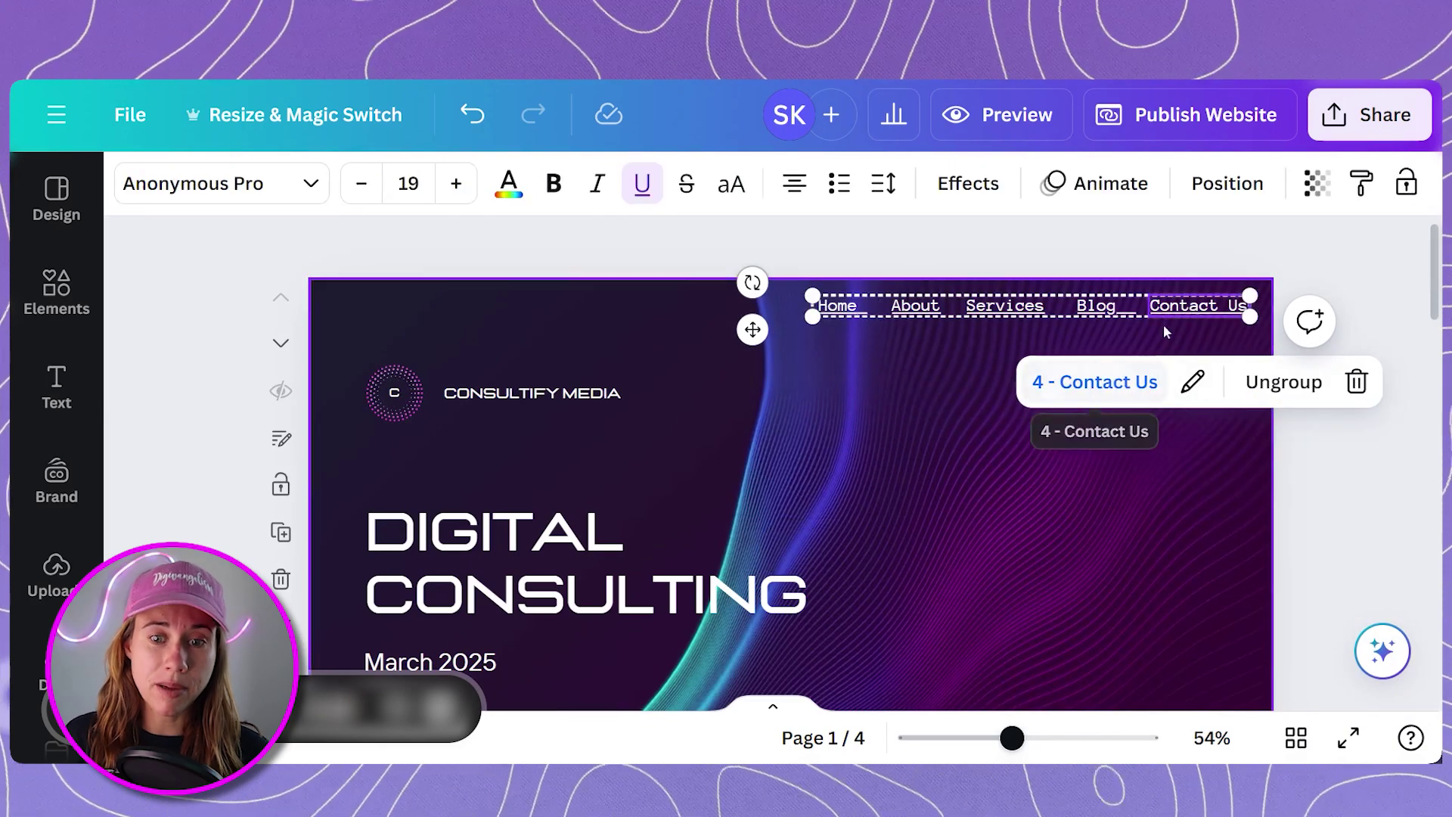
click(954, 469)
Copy page 1's background video and paste it as page 2's background.
click(882, 305)
right_click(881, 303)
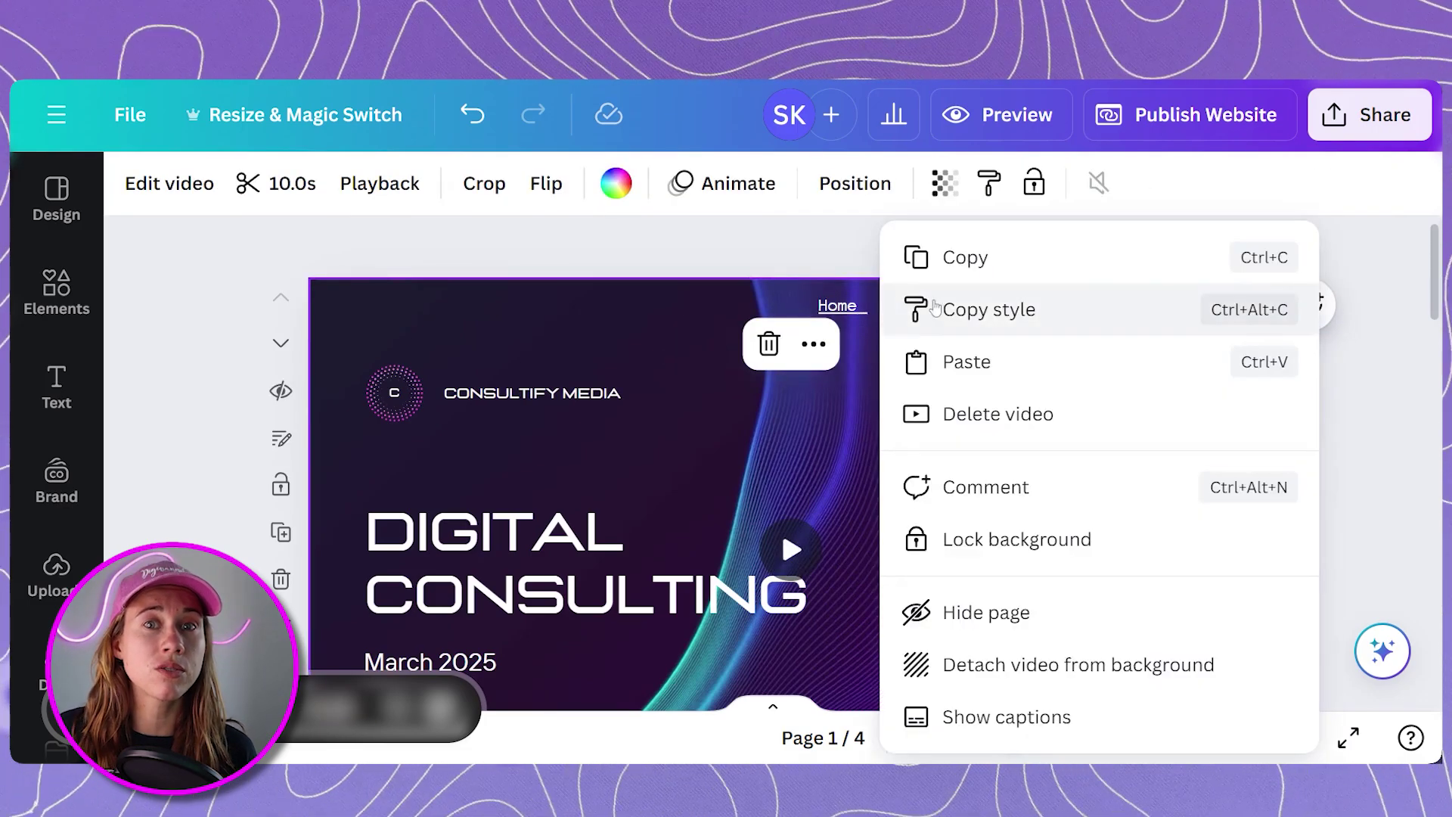
click(965, 257)
scroll(914, 421, down, 5)
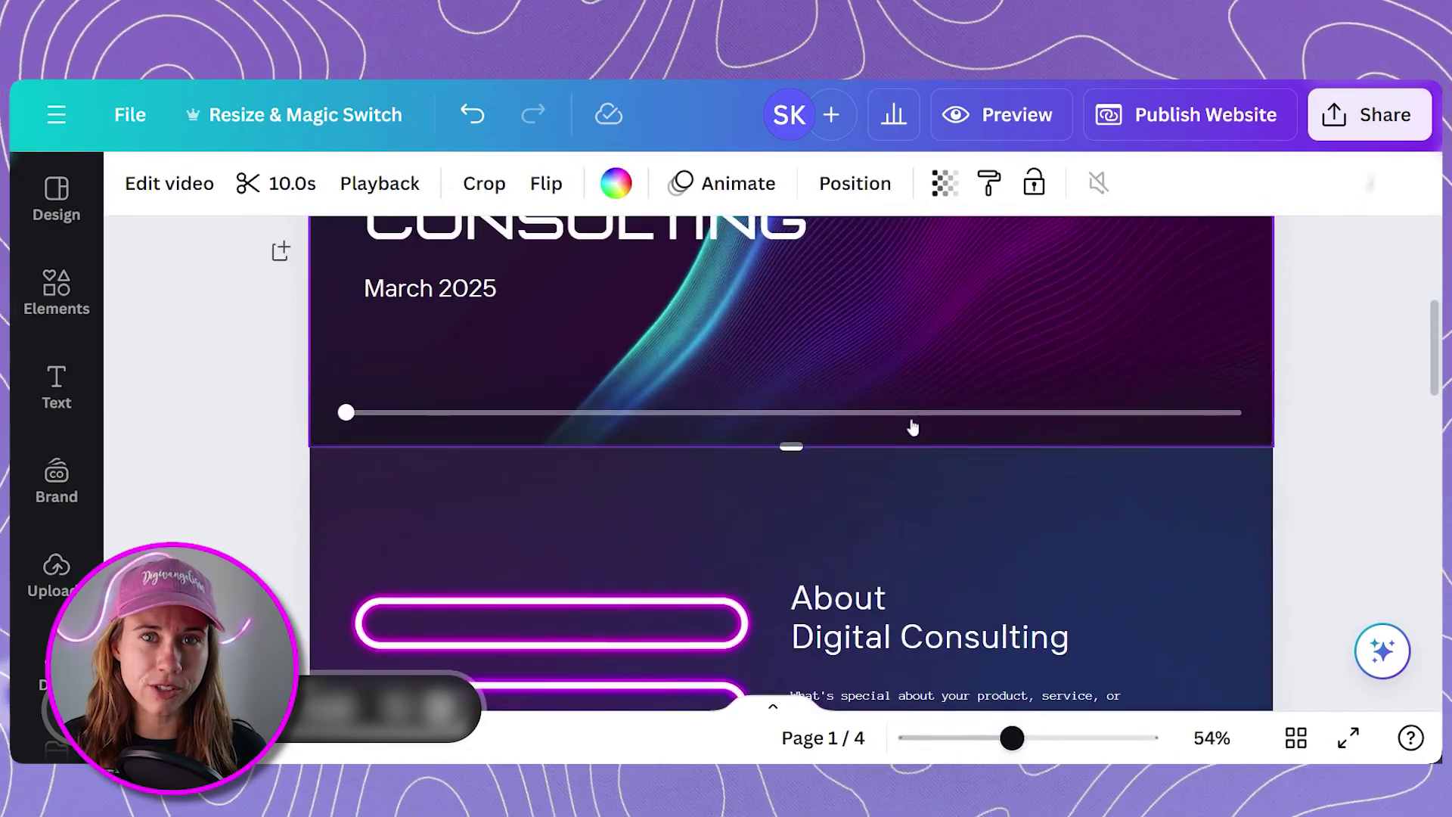
scroll(857, 294, down, 3)
scroll(854, 322, up, 1)
right_click(855, 323)
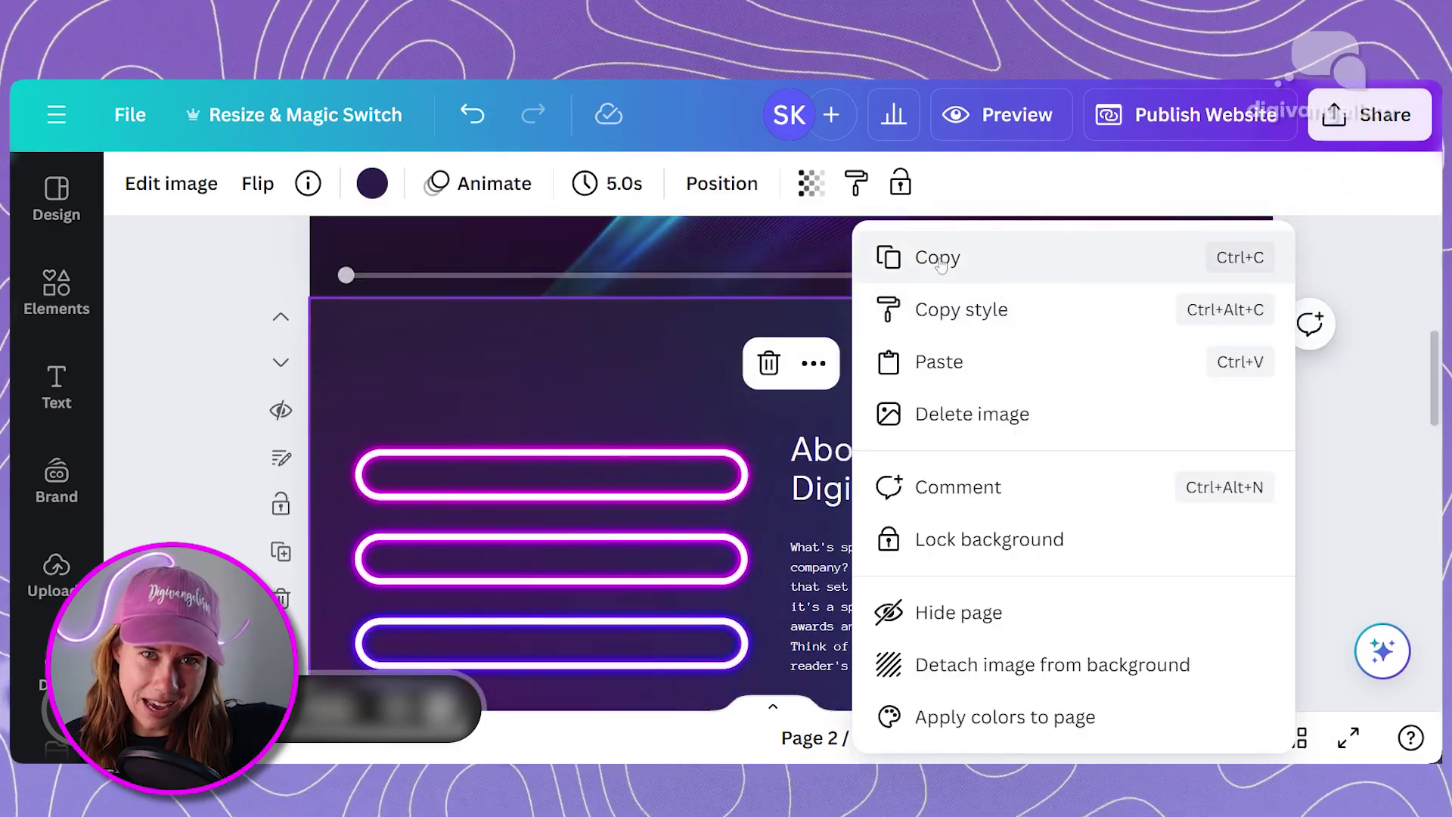
click(939, 362)
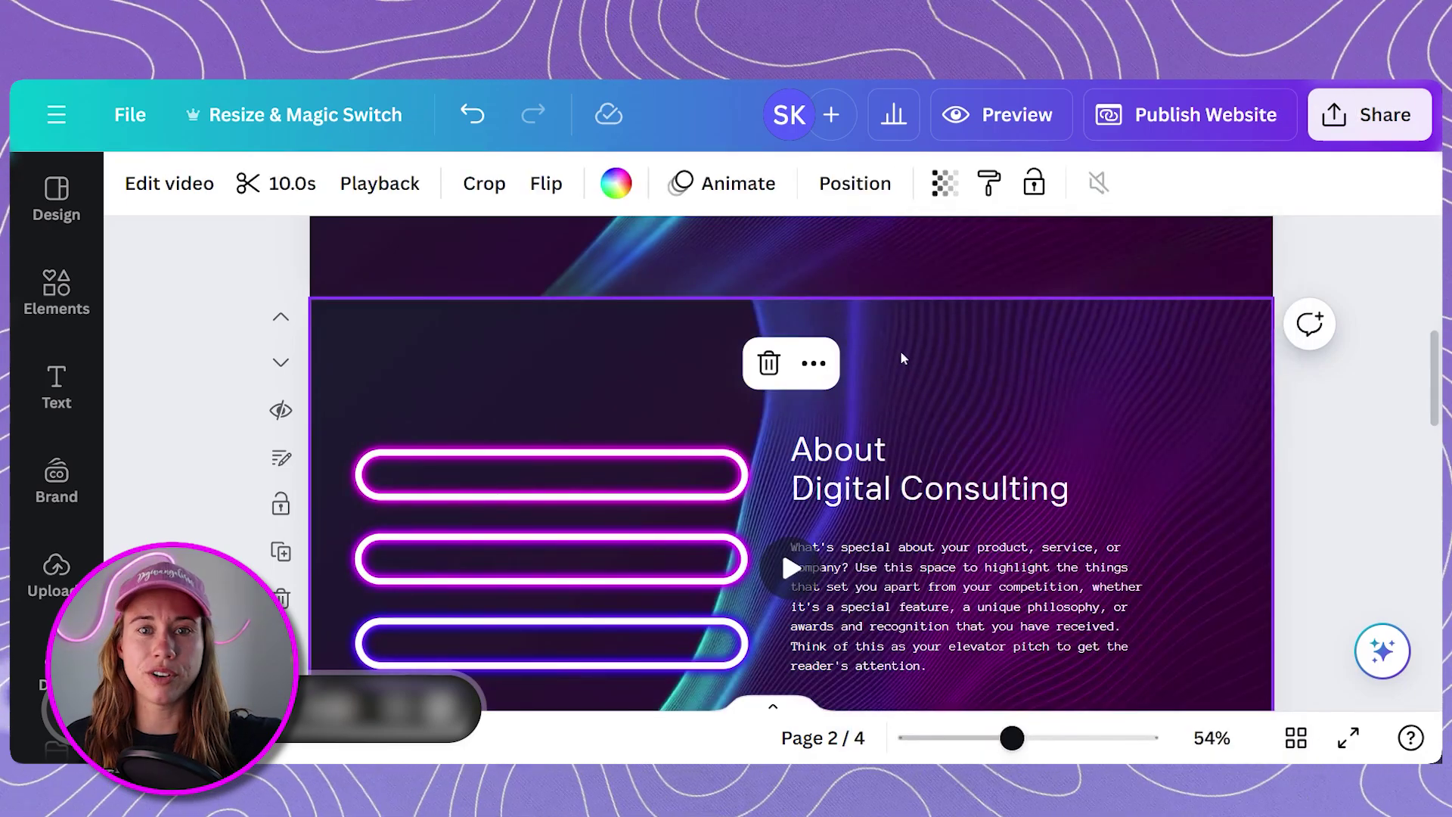
scroll(902, 355, up, 5)
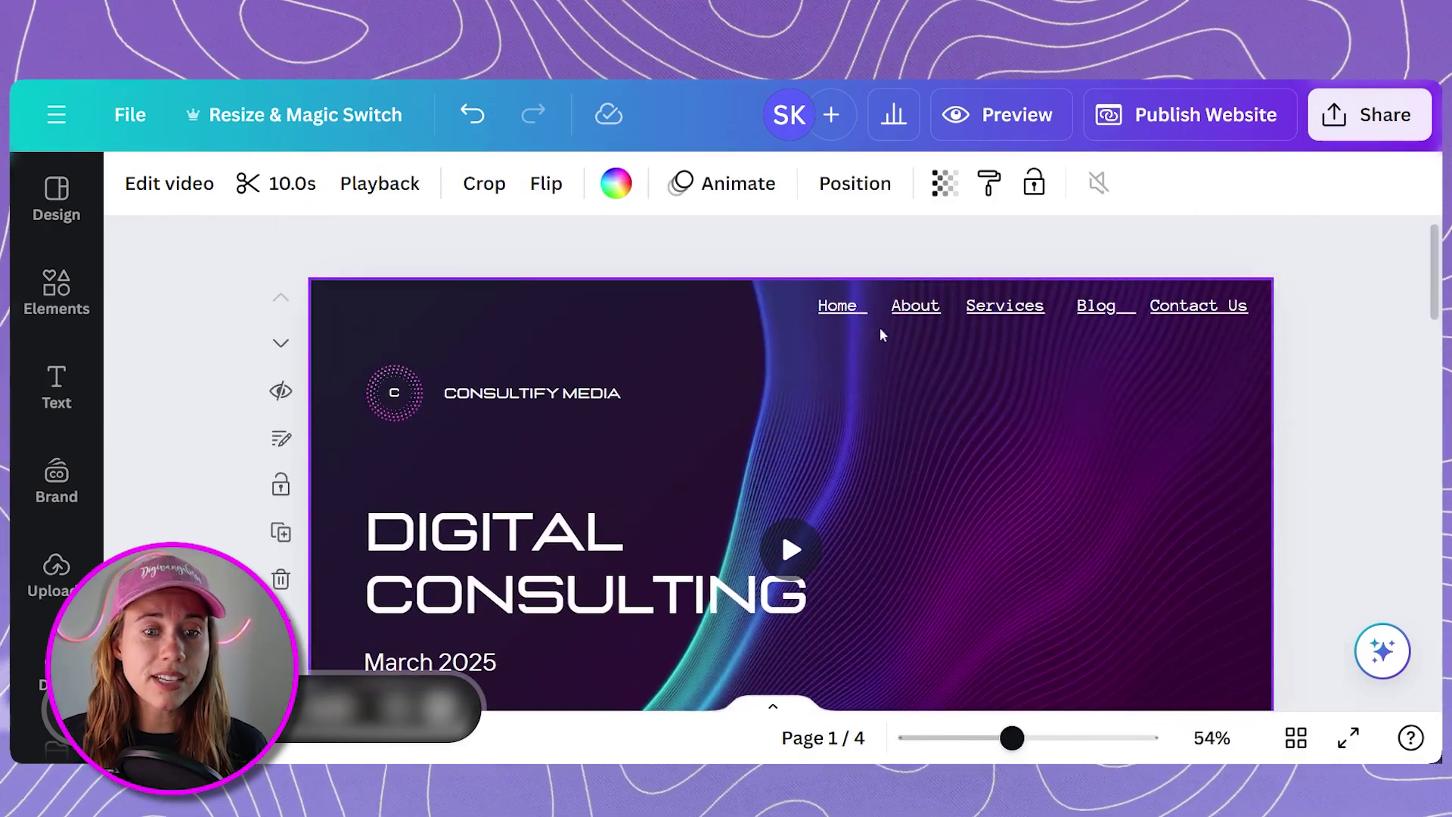
Copy the navigation link group from page 1 and paste it onto page 2.
click(857, 305)
right_click(857, 303)
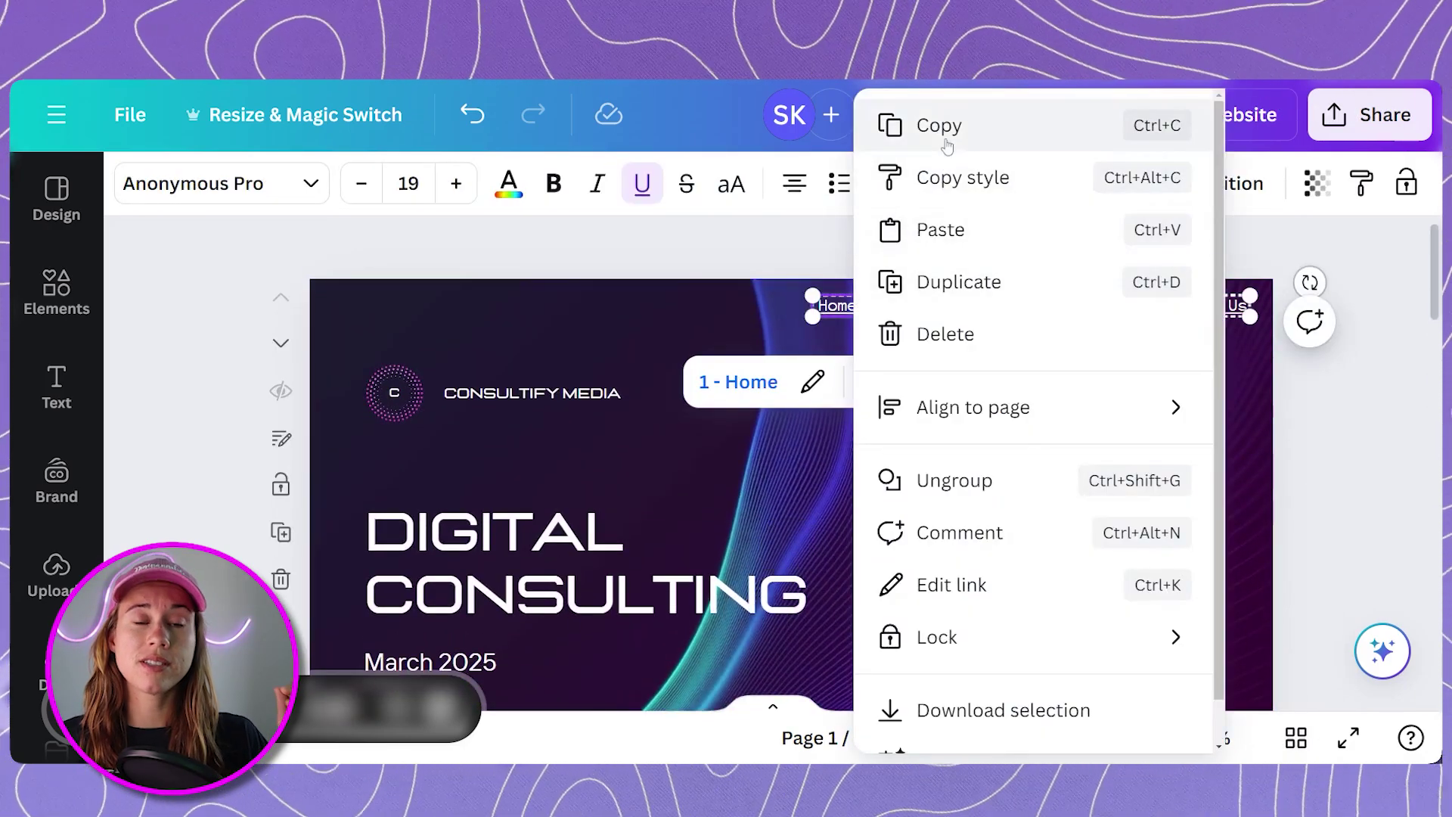
click(919, 124)
scroll(958, 573, down, 3)
right_click(957, 572)
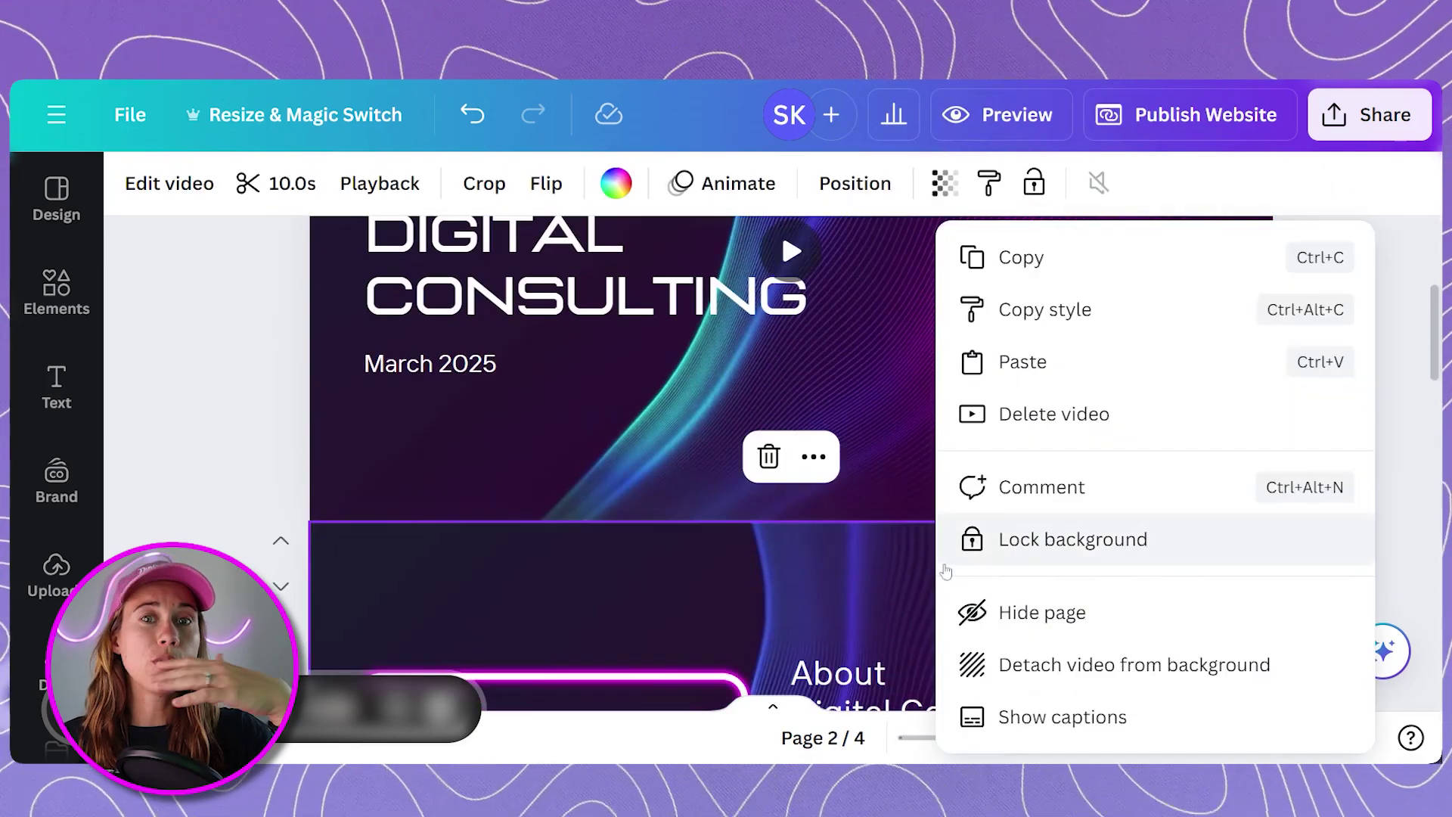
click(1006, 360)
Paste the navigation links onto page 3 and scroll through the pages to review.
scroll(1000, 476, down, 8)
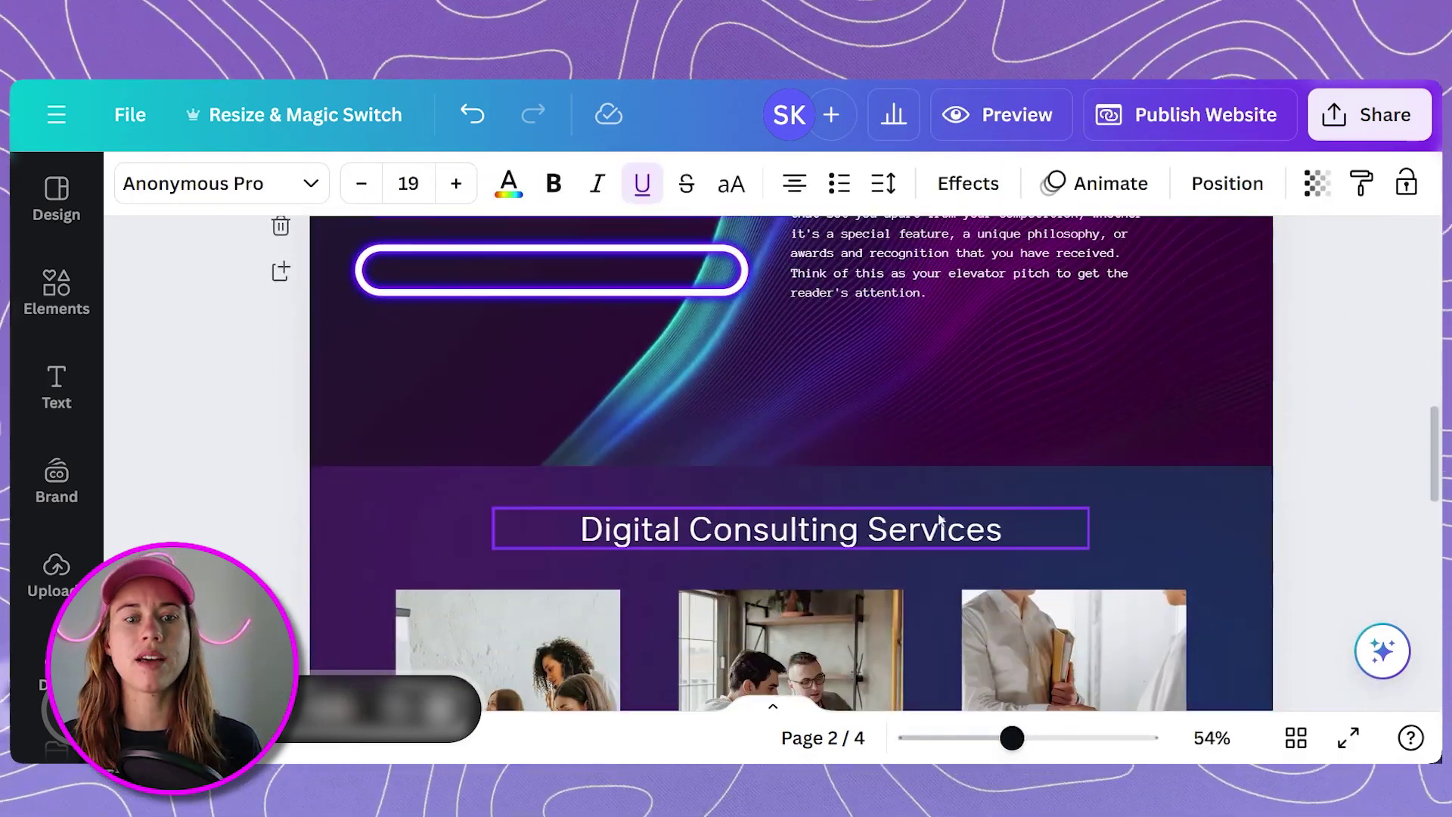
right_click(911, 494)
click(1013, 363)
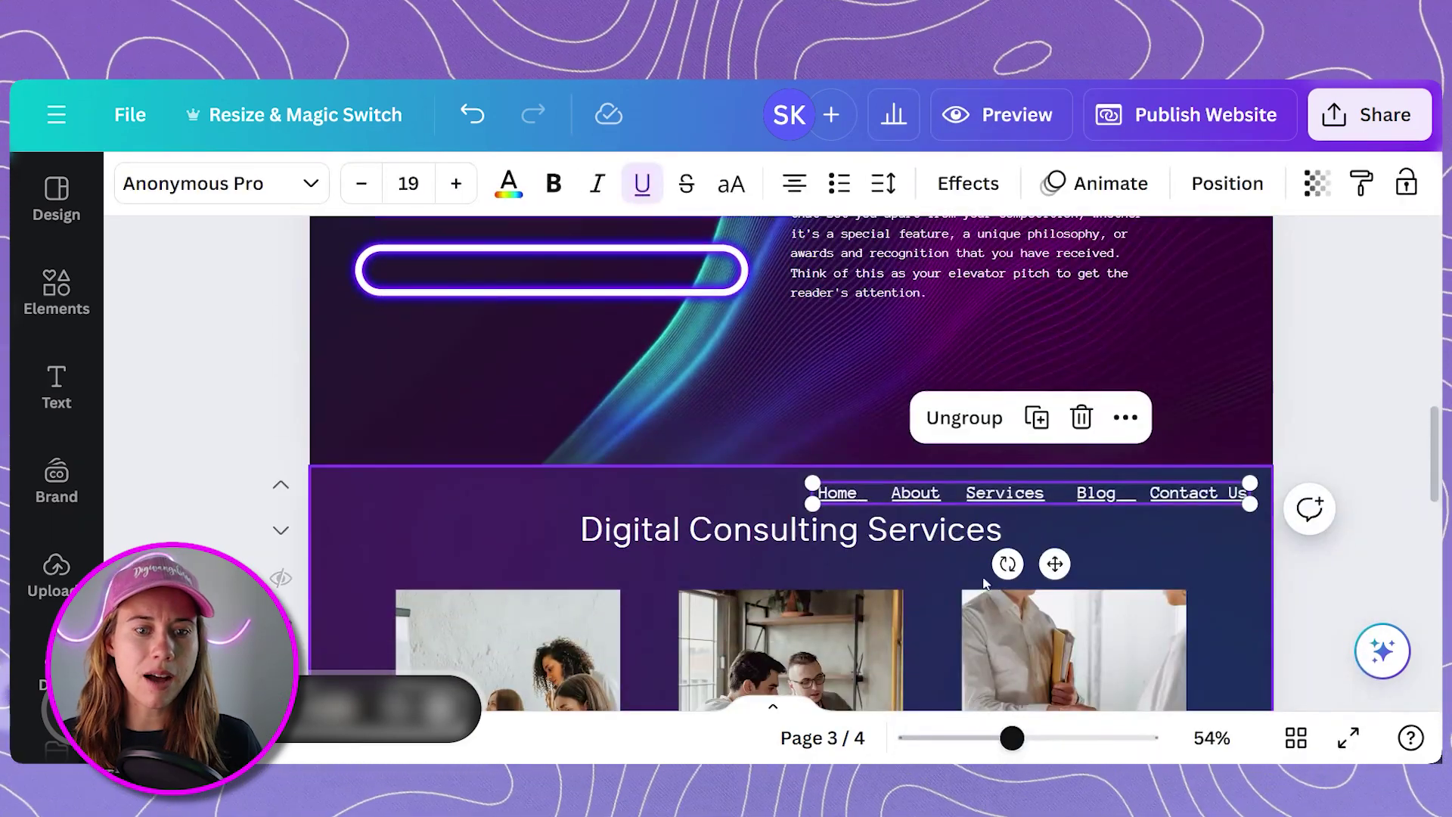
scroll(1144, 424, down, 1)
click(808, 463)
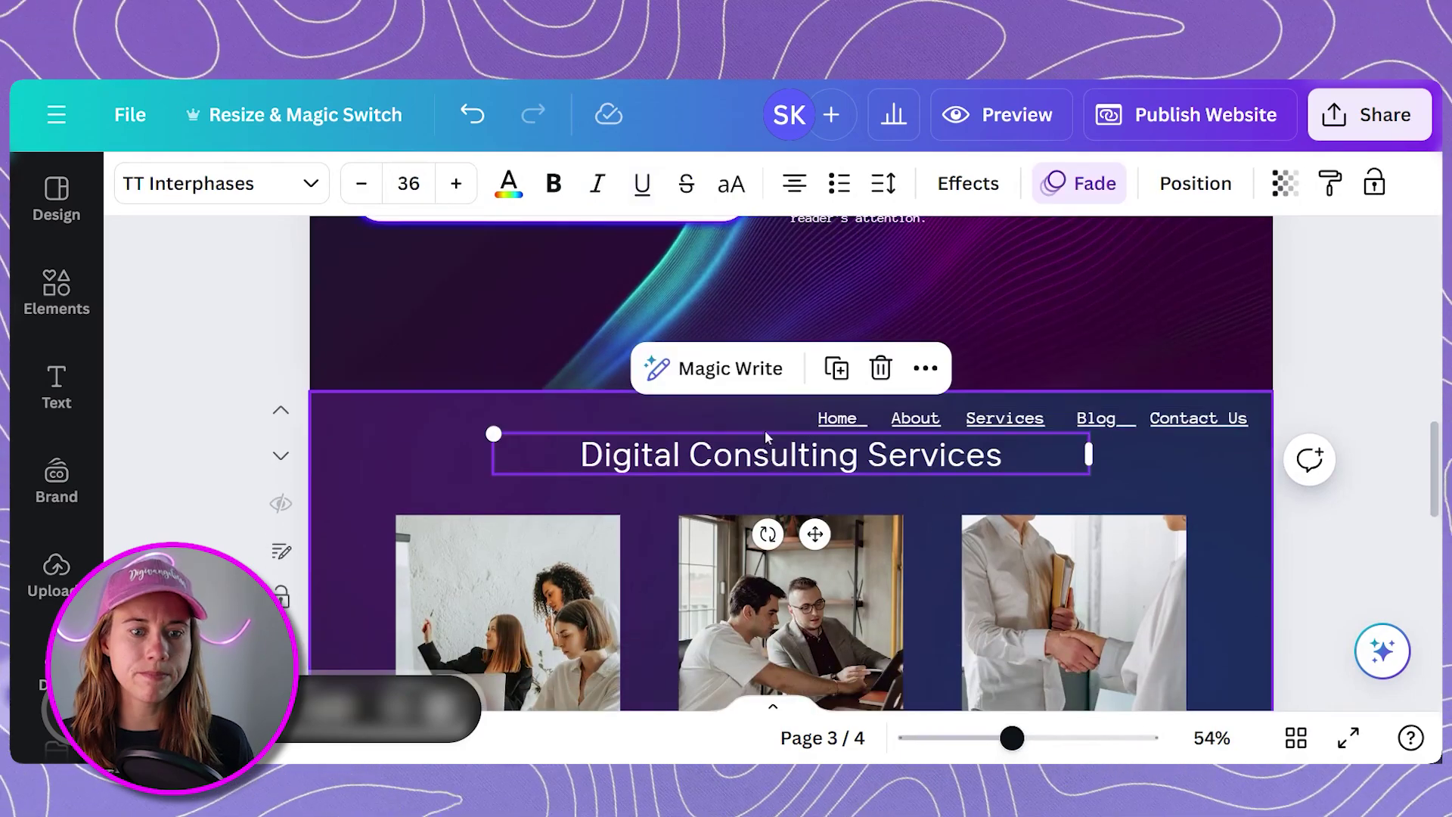
click(1162, 457)
scroll(1162, 454, up, 5)
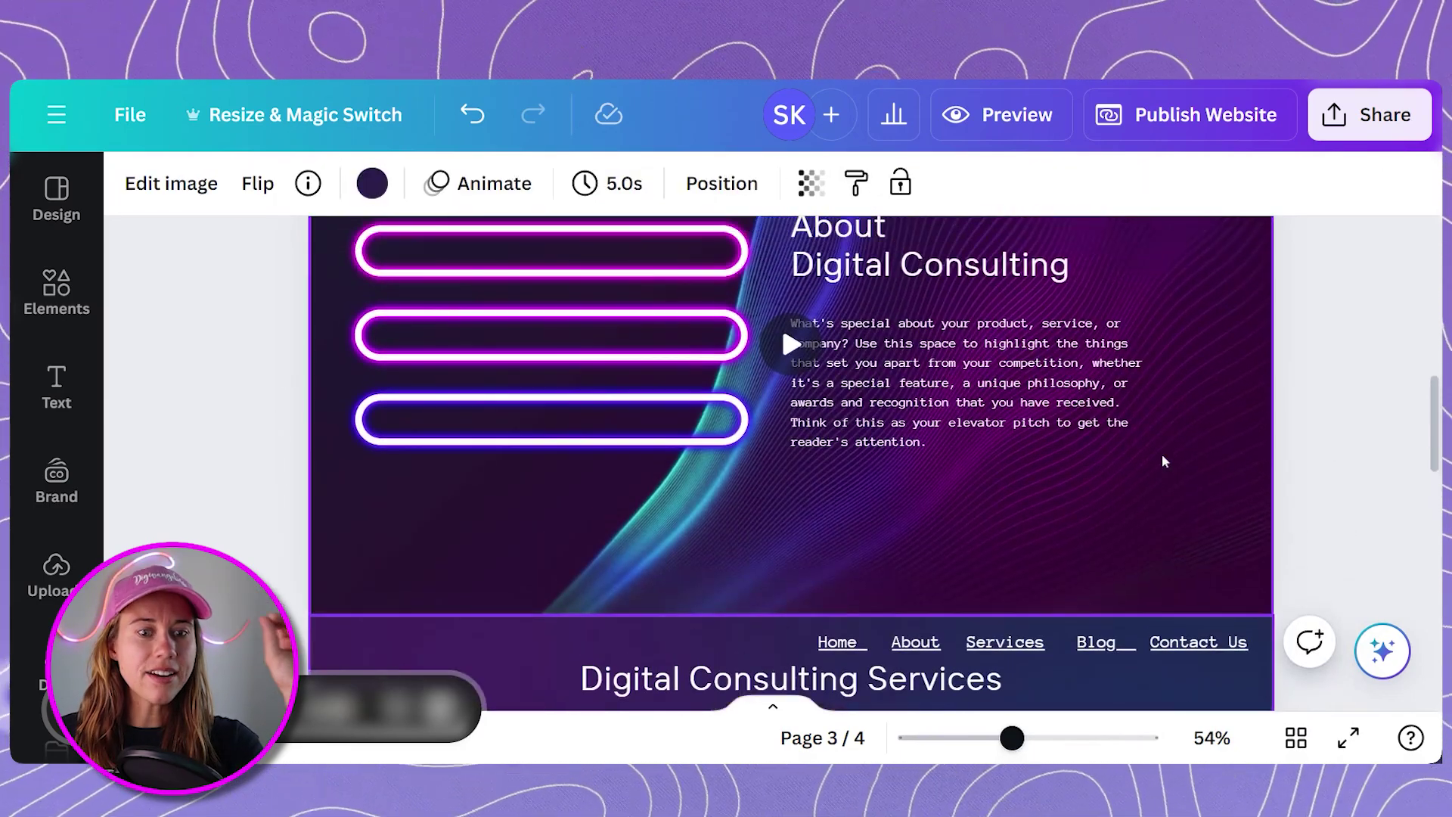
scroll(1309, 407, down, 5)
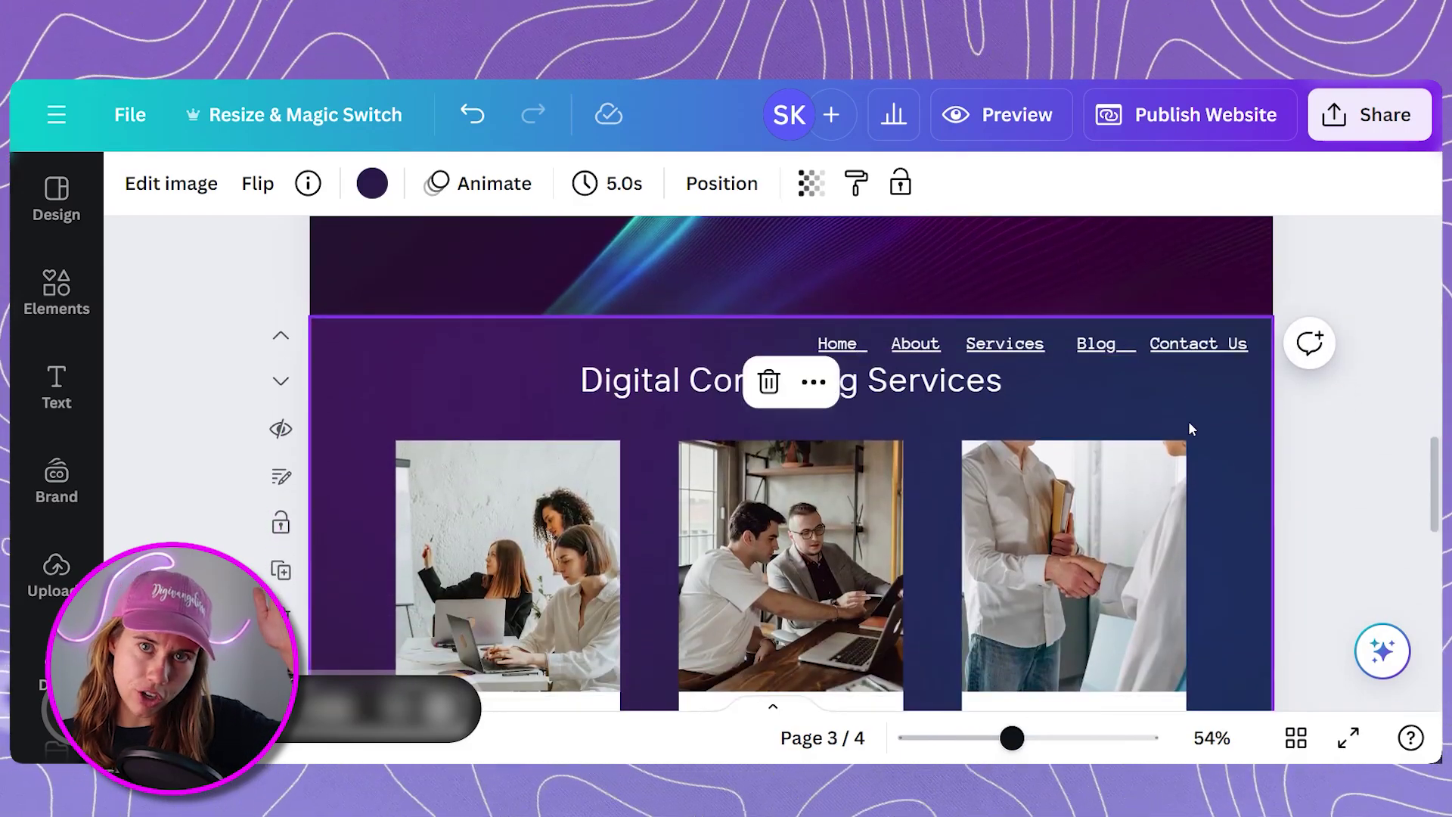
scroll(1189, 429, up, 8)
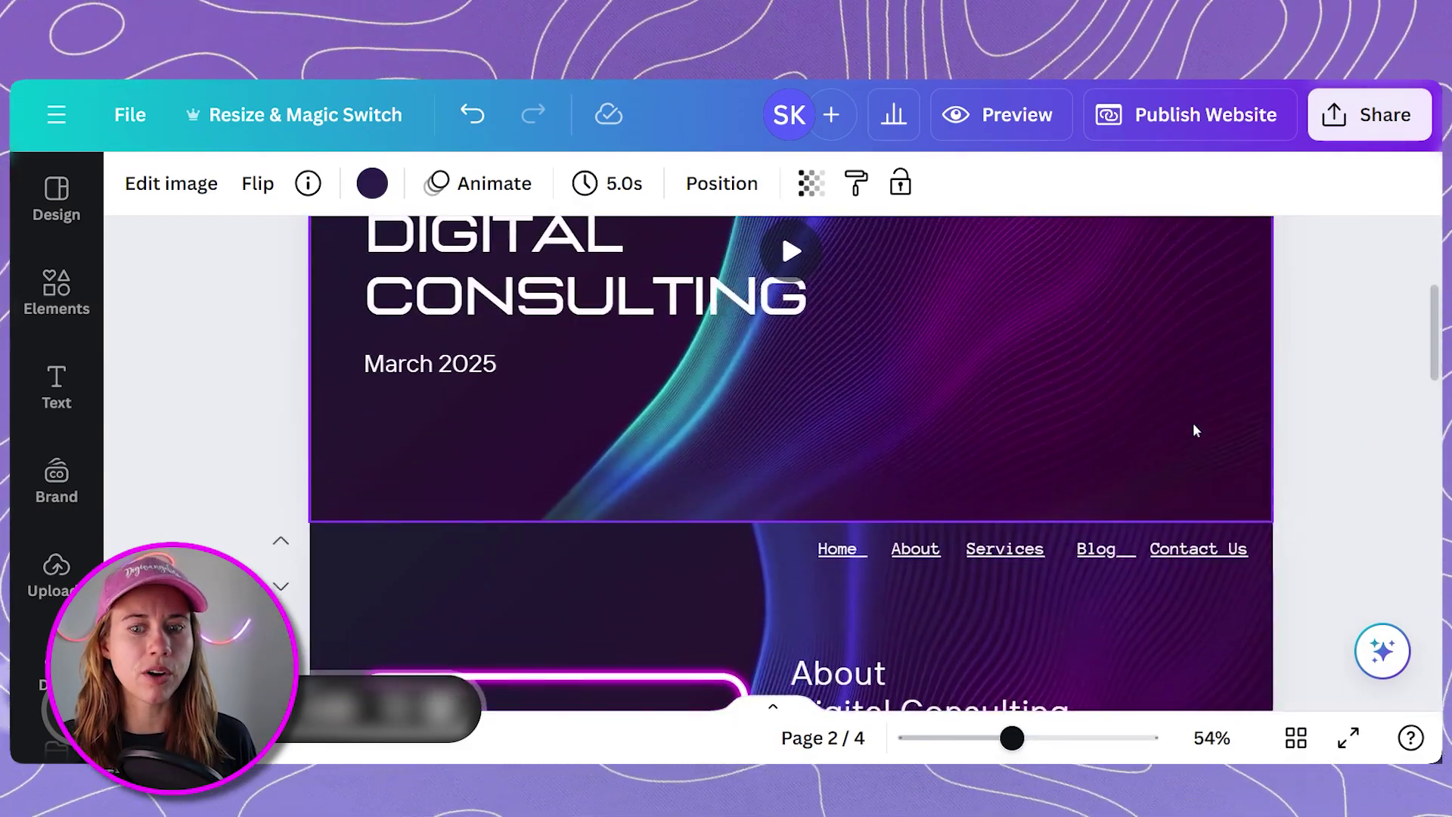
scroll(901, 347, up, 5)
Copy the page 1 navigation menu and paste it onto page 2.
click(857, 305)
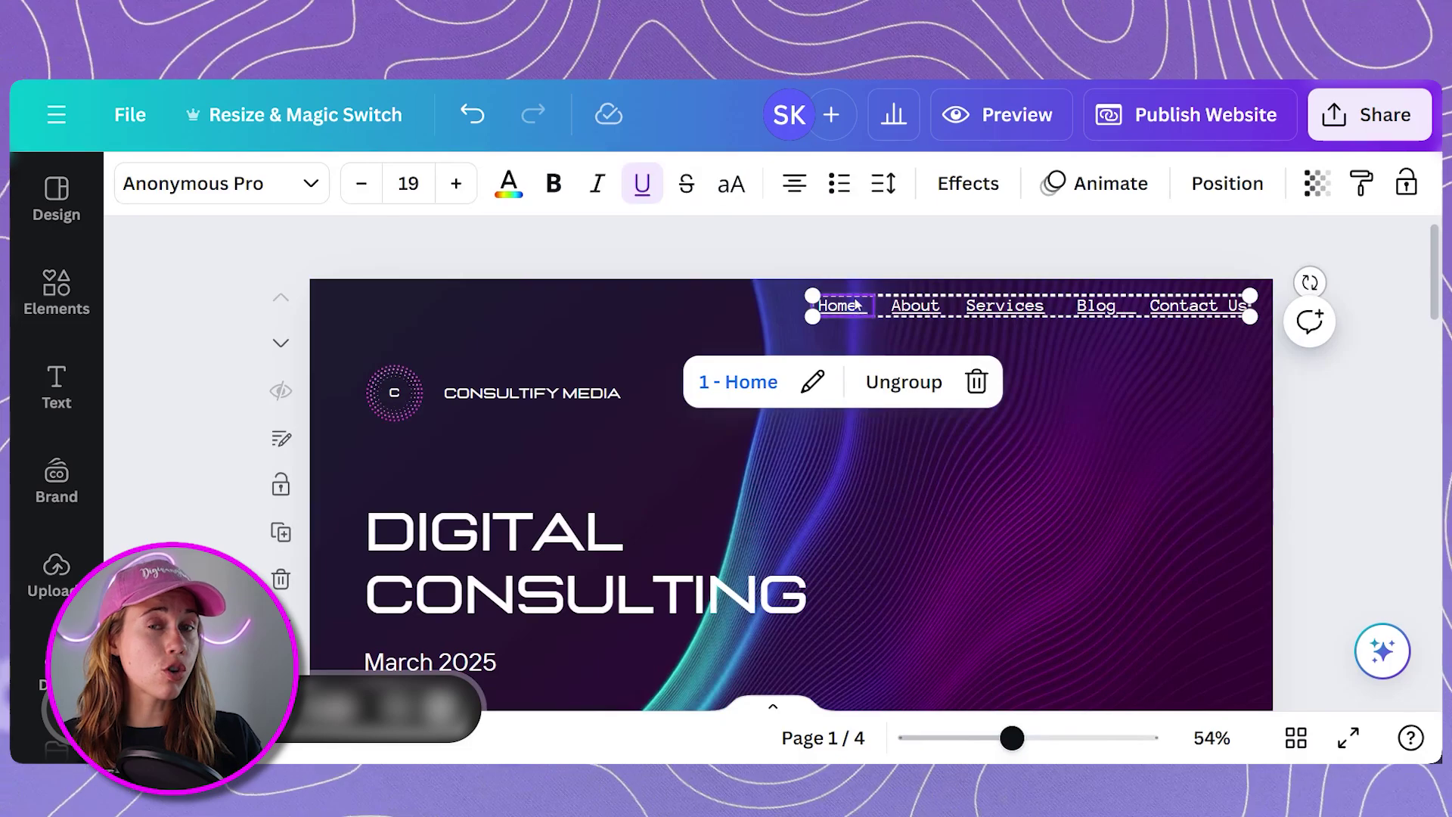
right_click(857, 304)
key(Escape)
scroll(1018, 605, down, 3)
right_click(1017, 606)
click(1023, 362)
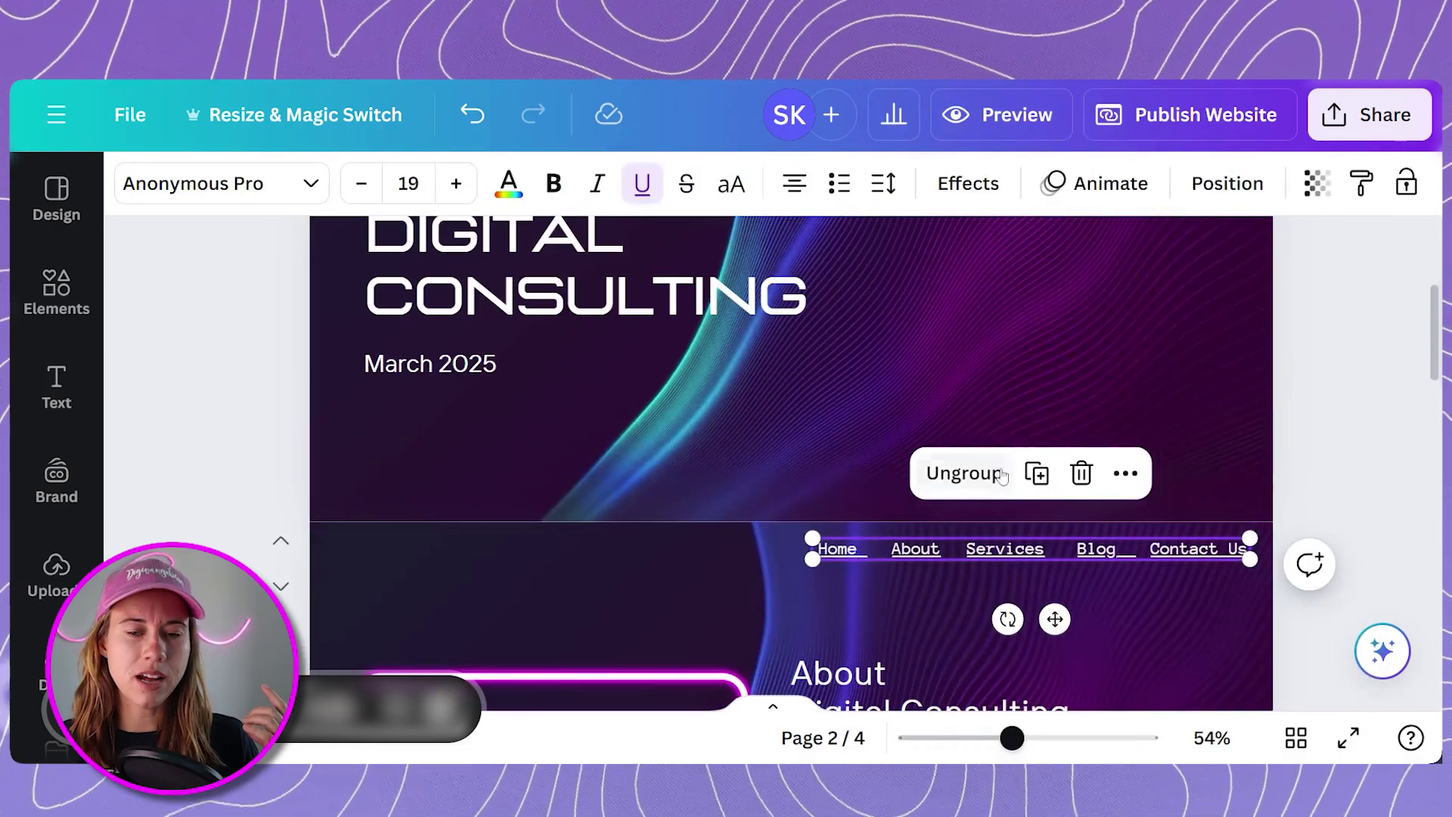
Paste the menu onto page 3, then scroll through pages 1–3 to confirm it appears.
scroll(1000, 475, down, 10)
right_click(911, 488)
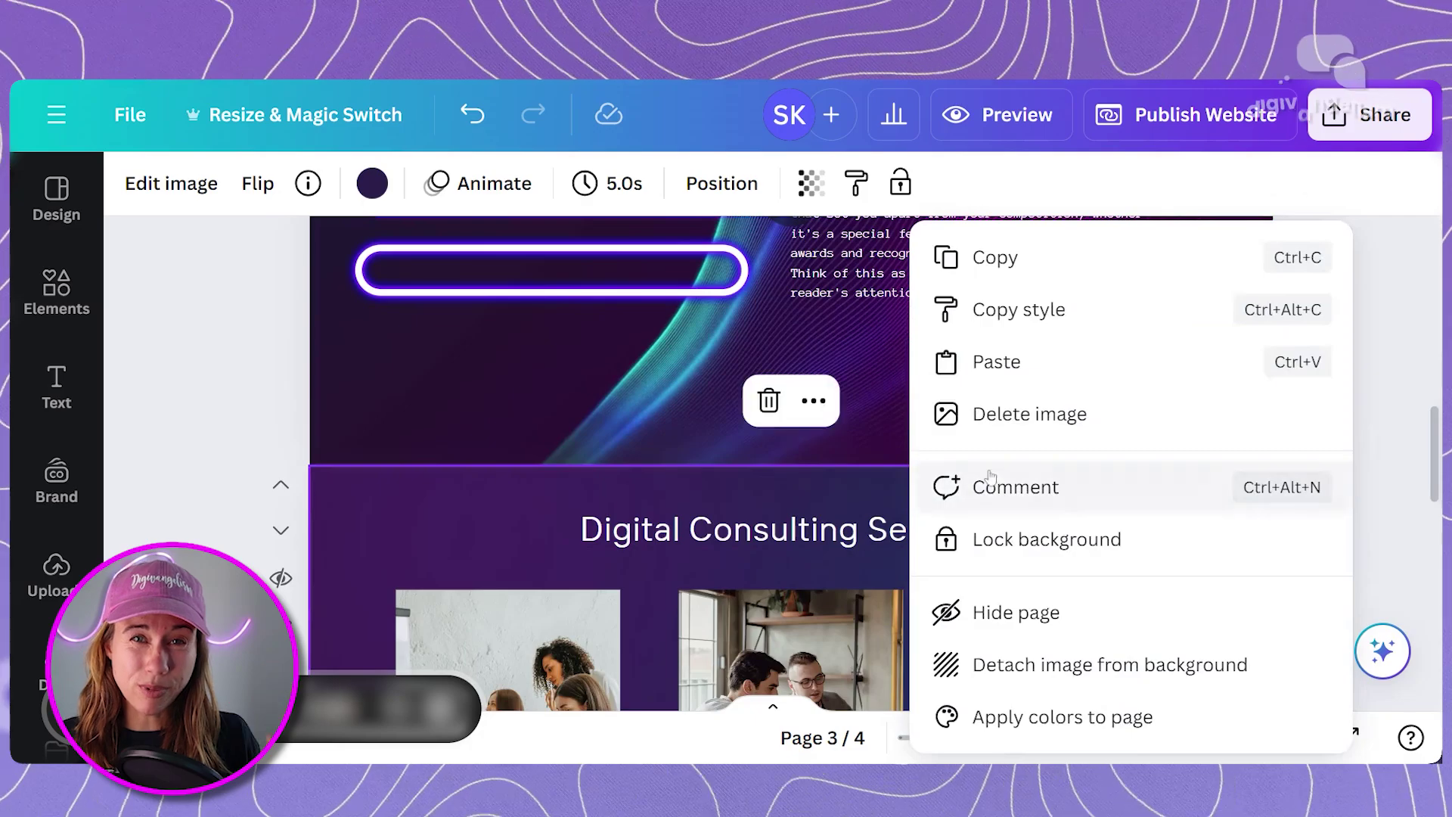
click(1018, 361)
scroll(936, 528, down, 1)
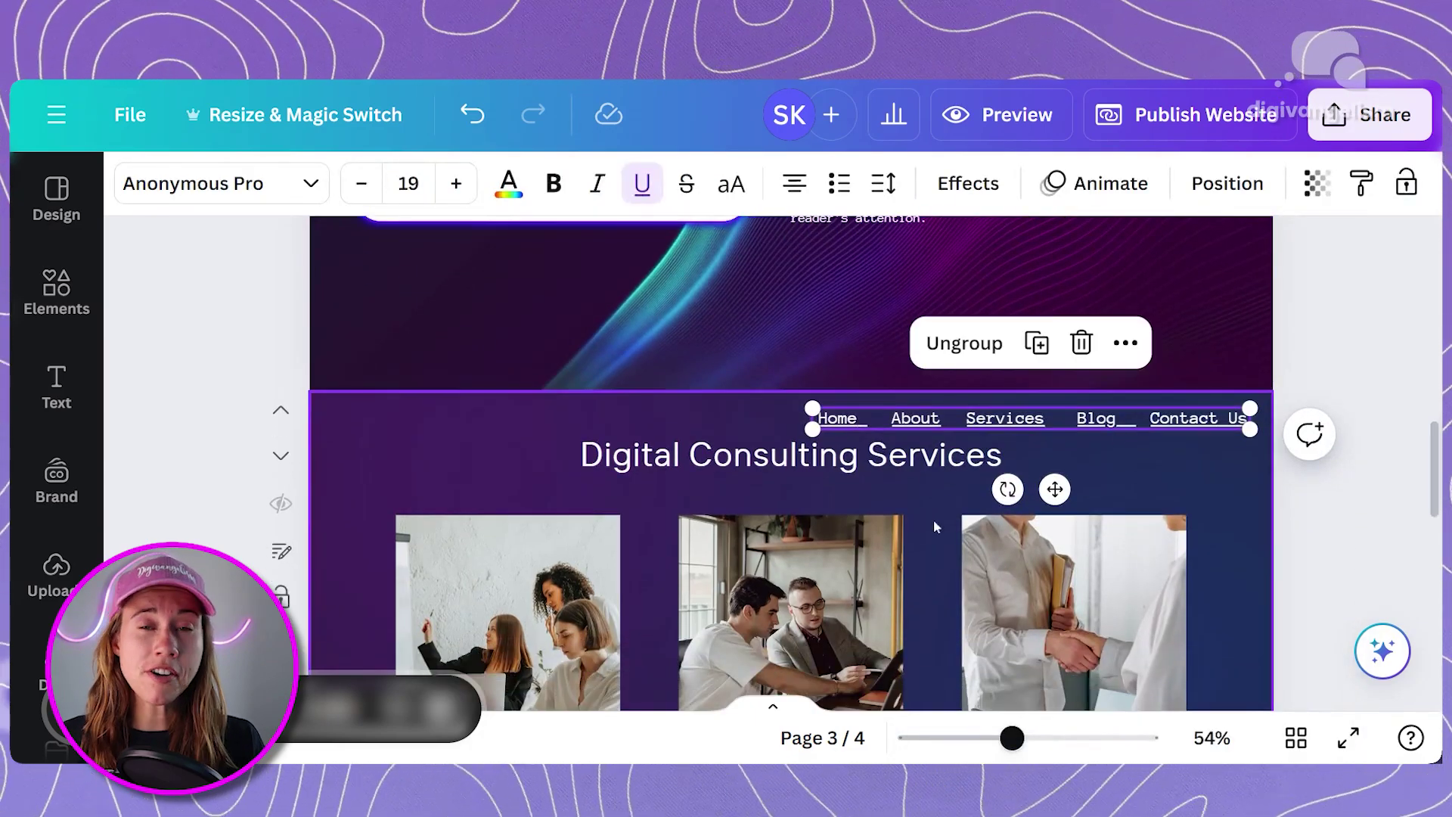
click(768, 456)
click(1163, 454)
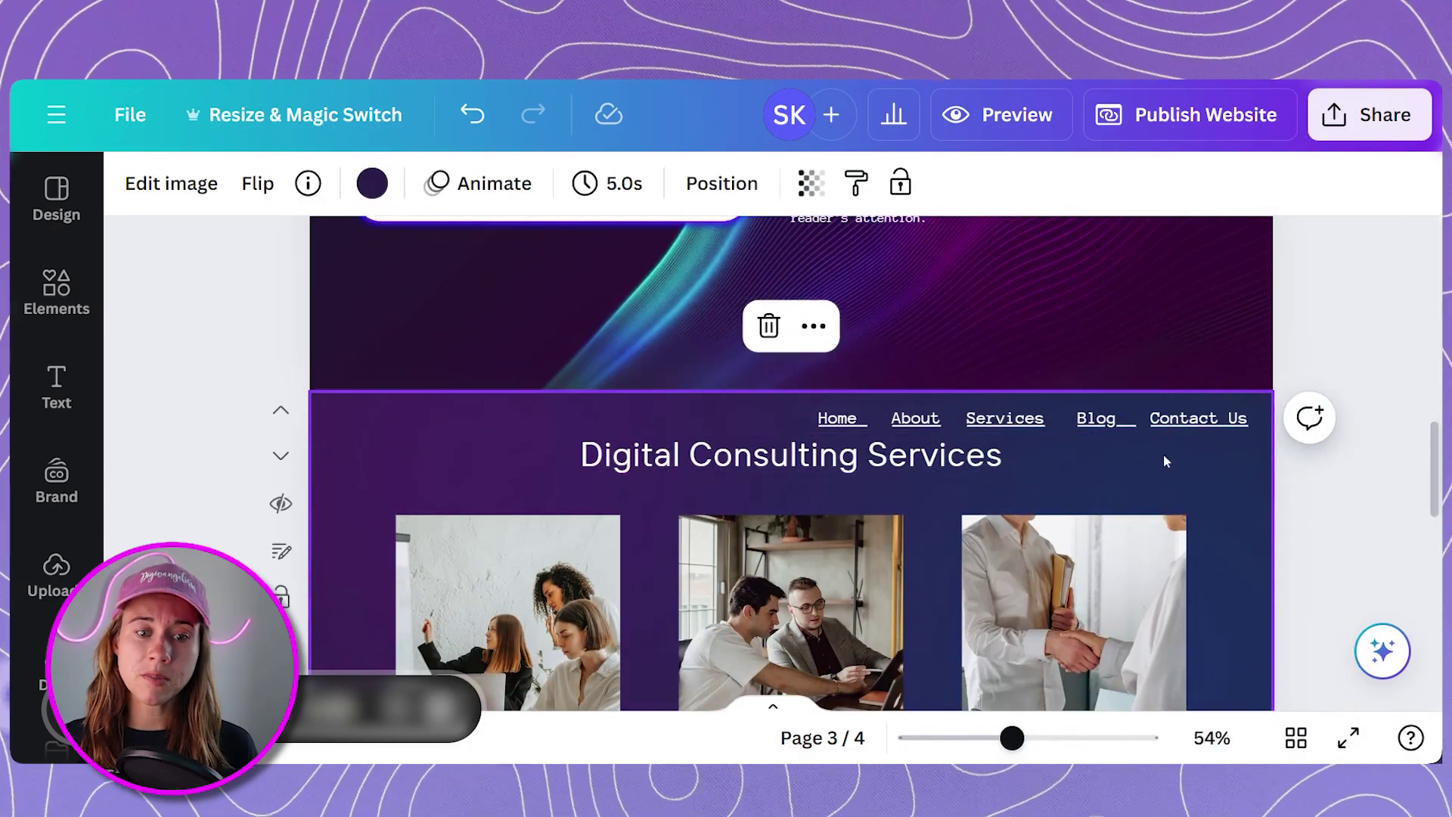
scroll(1163, 454, up, 5)
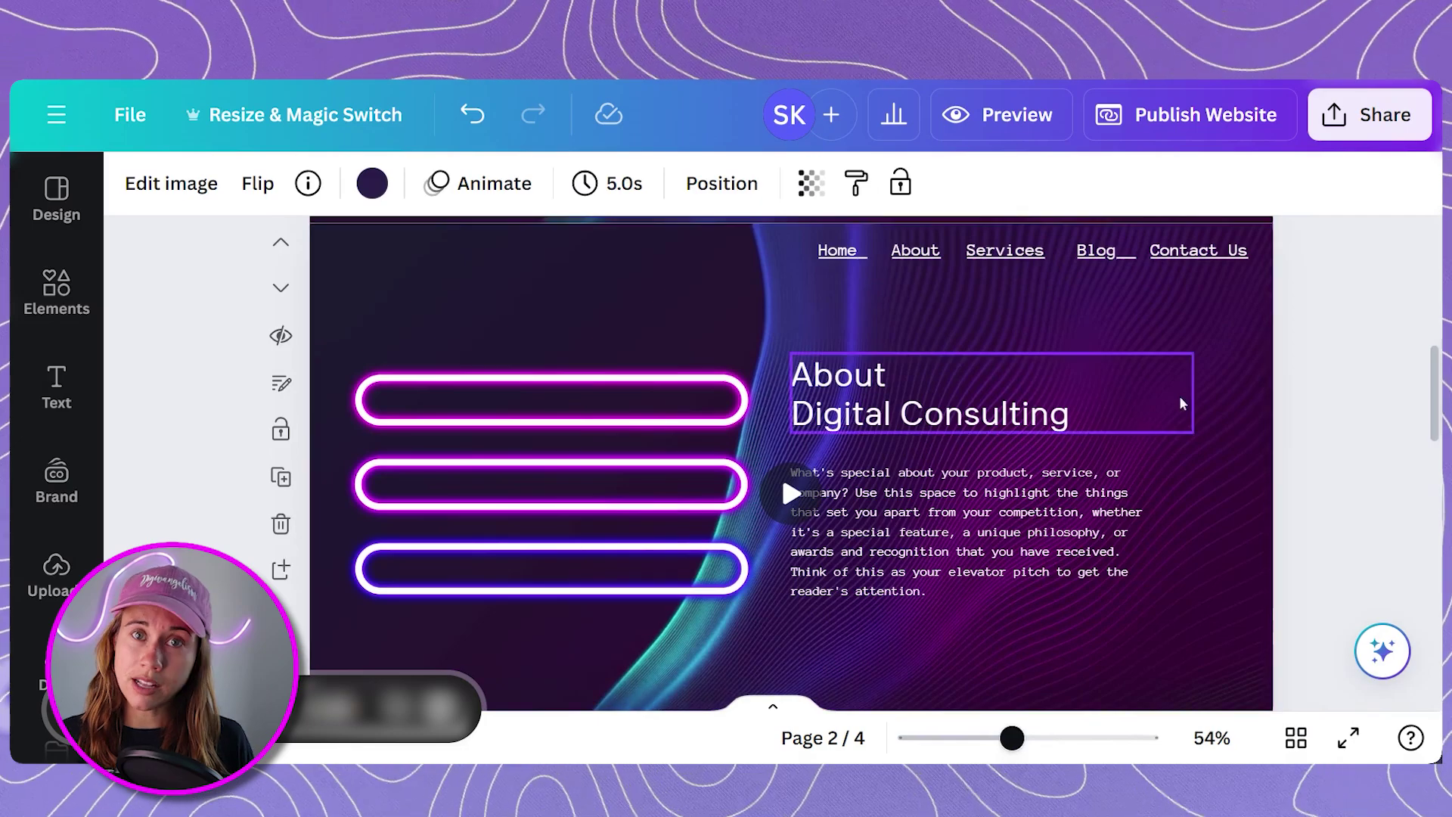
scroll(1306, 412, down, 5)
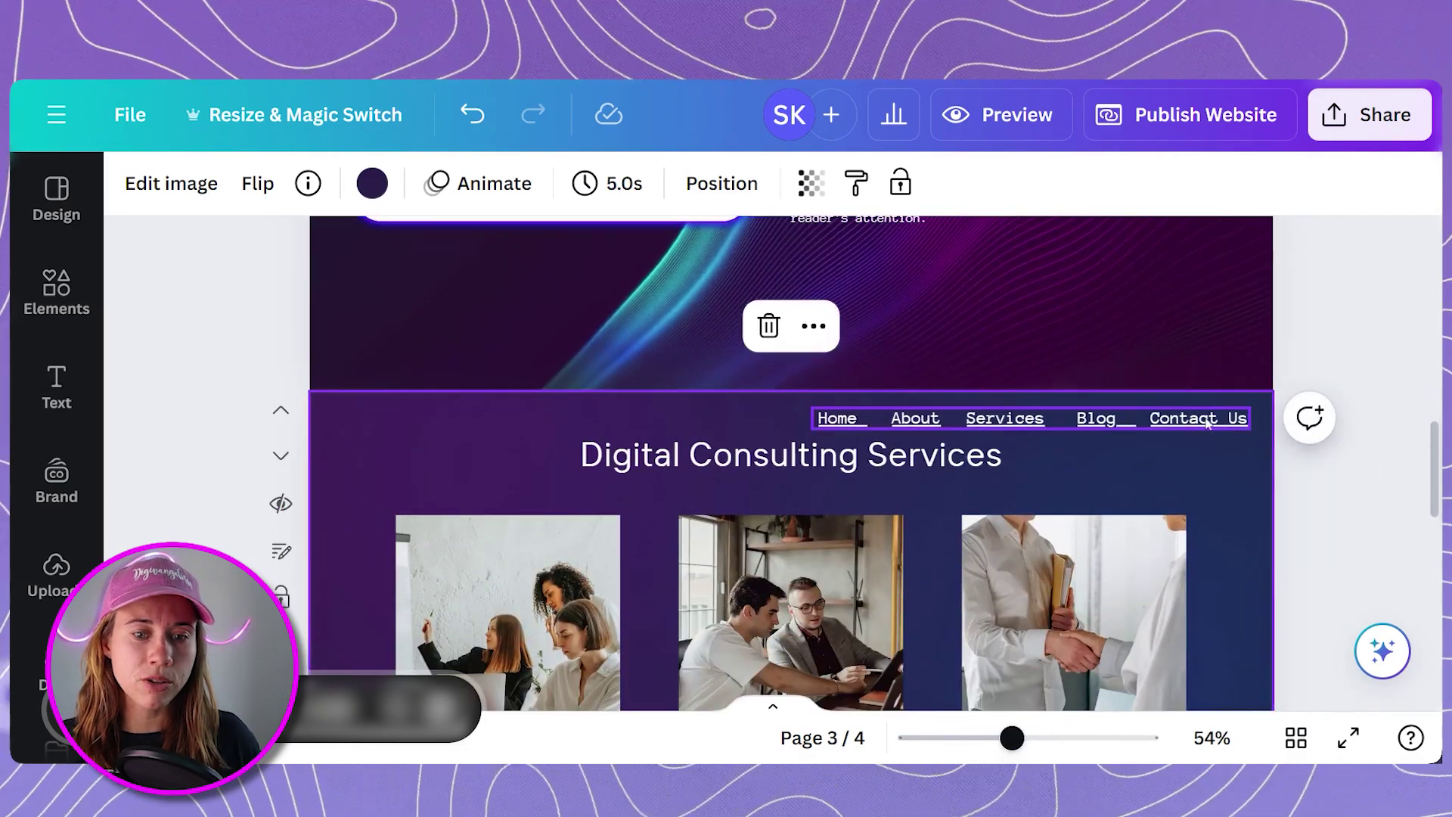
scroll(1189, 419, down, 1)
scroll(1193, 429, up, 6)
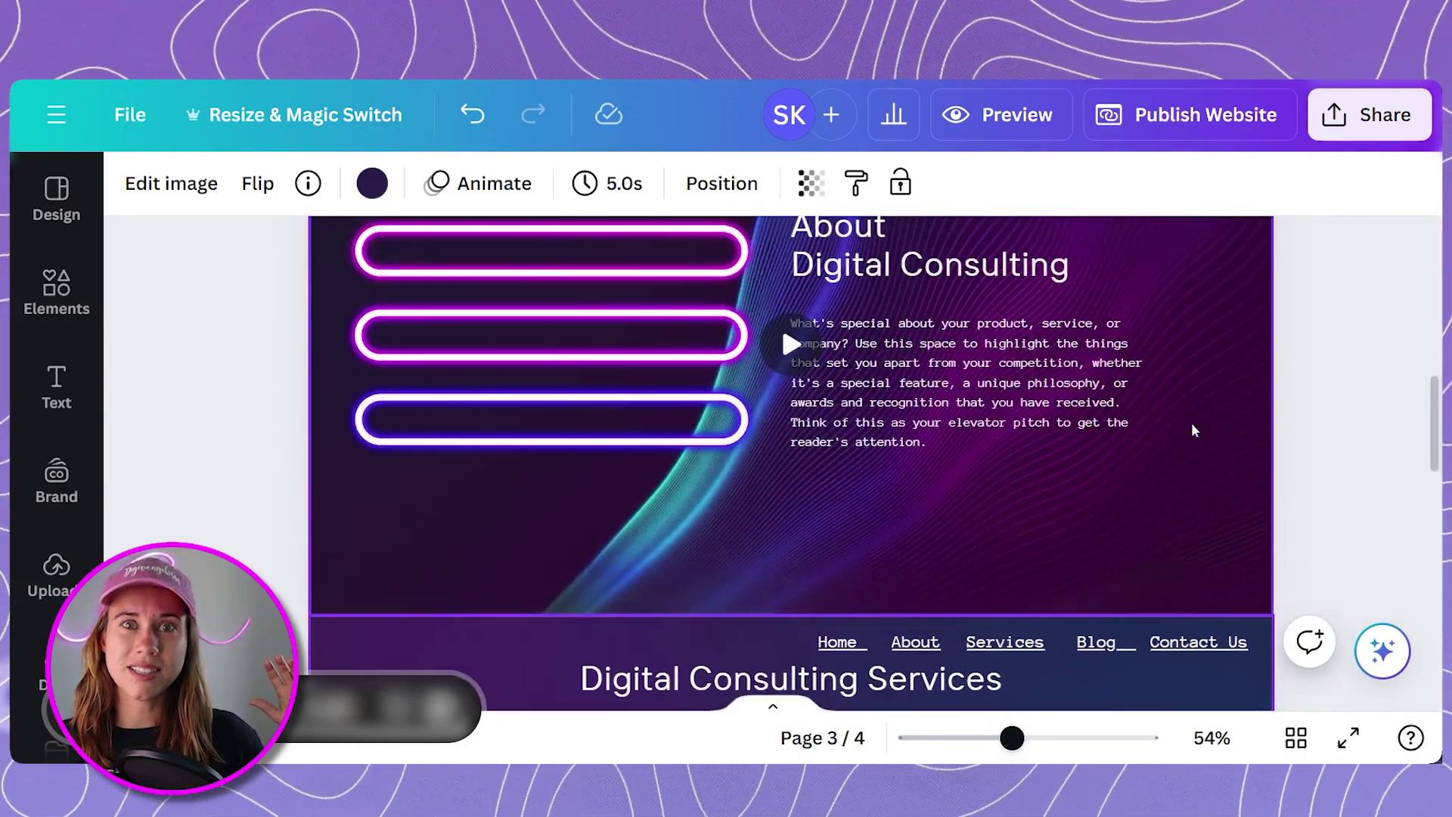
scroll(1193, 430, up, 2)
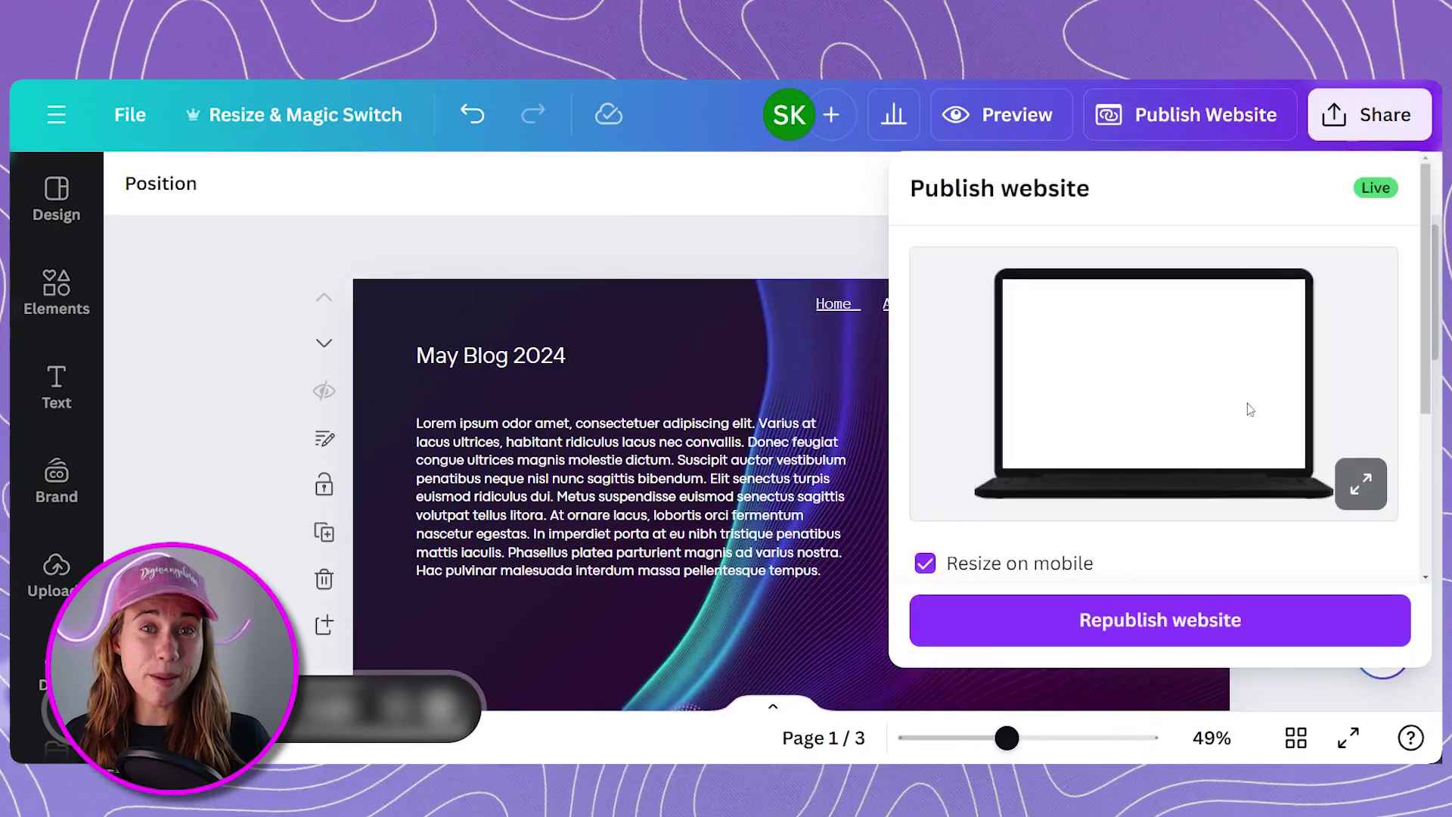
Uncheck 'Include navigation menu' in the blog website's publishing settings.
scroll(1233, 454, down, 2)
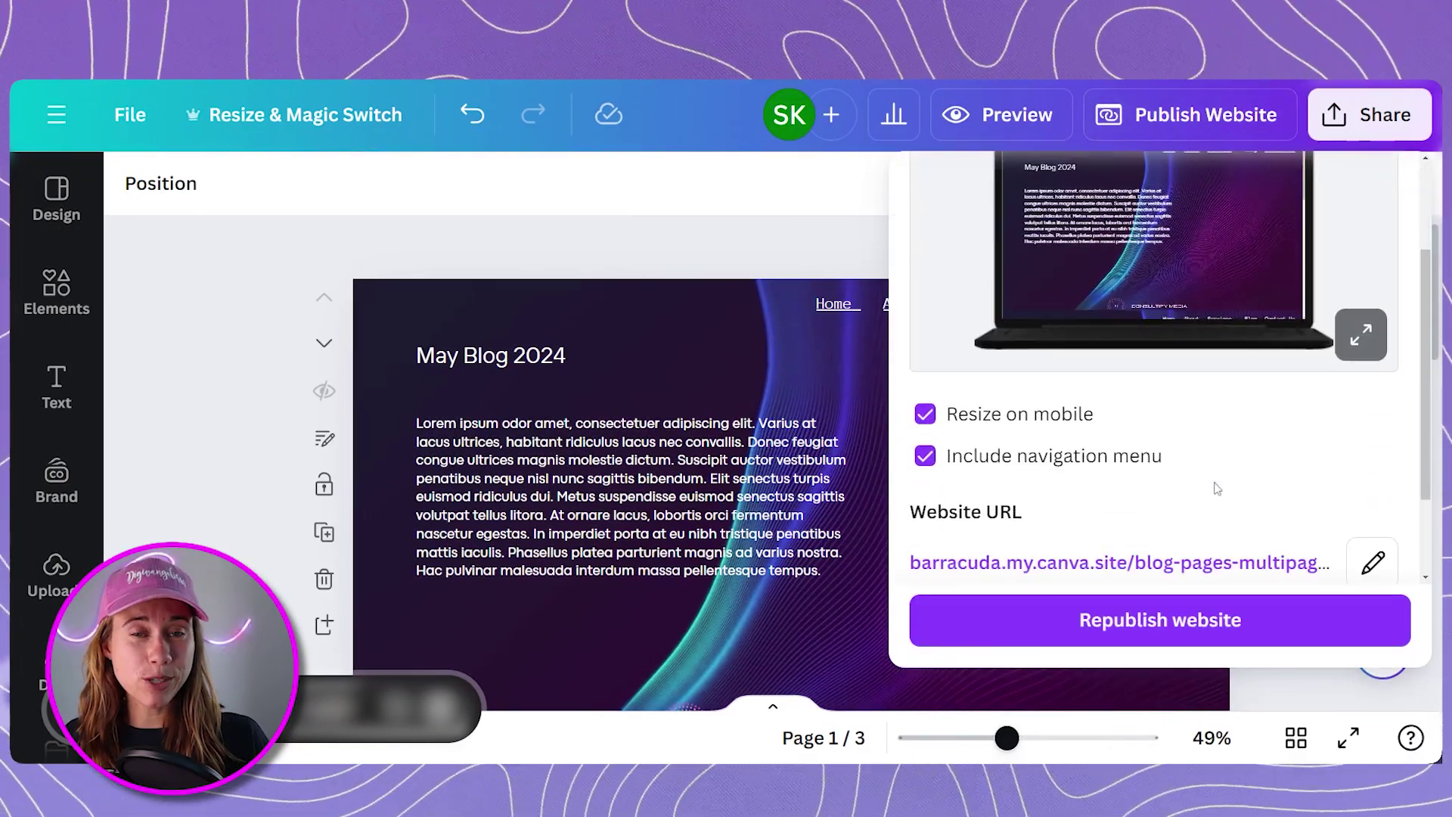
click(926, 457)
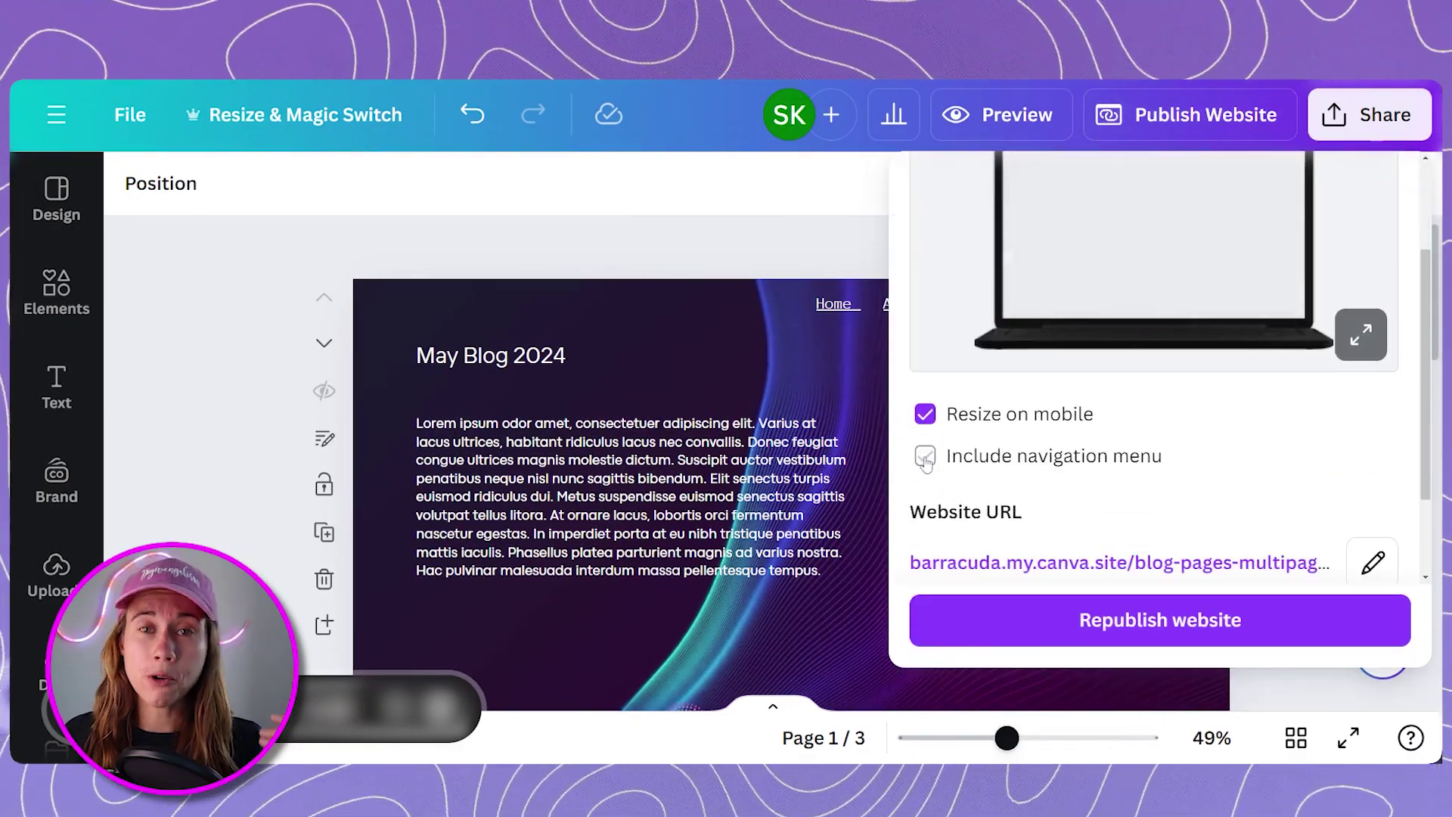
scroll(1316, 478, up, 2)
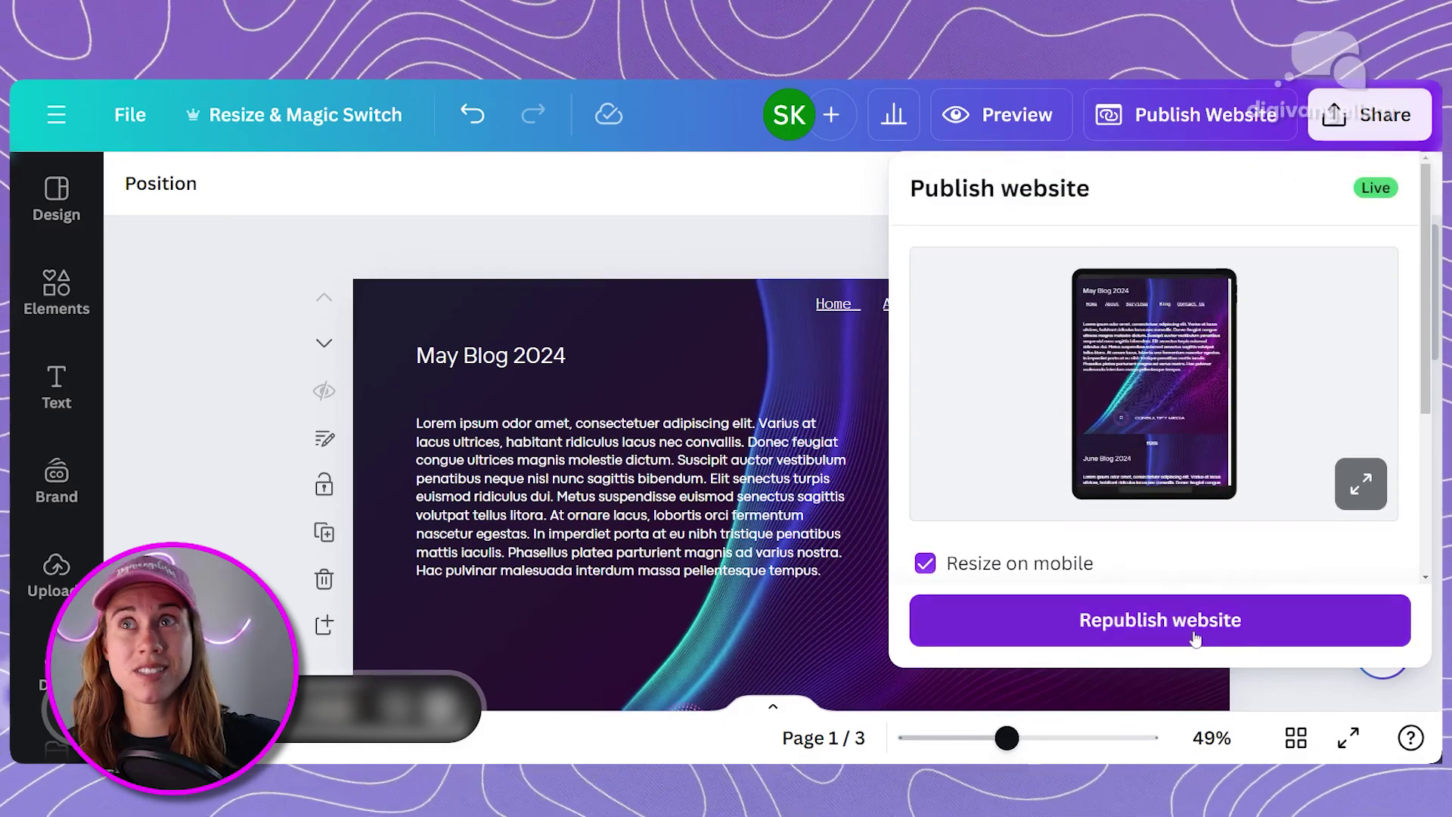
scroll(1058, 530, down, 3)
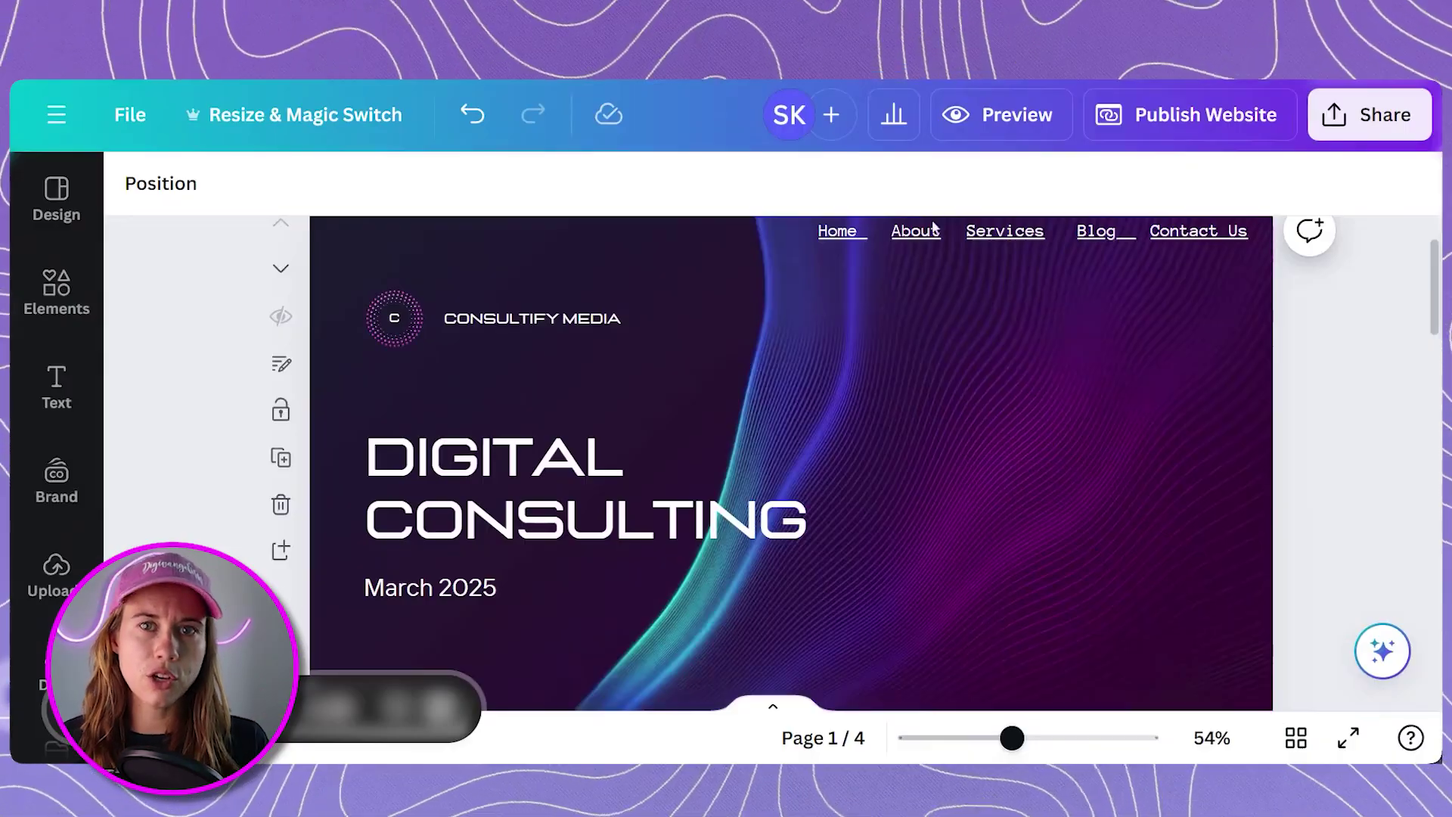
Check the Blog menu link's URL, then republish the website.
click(1097, 306)
click(1152, 382)
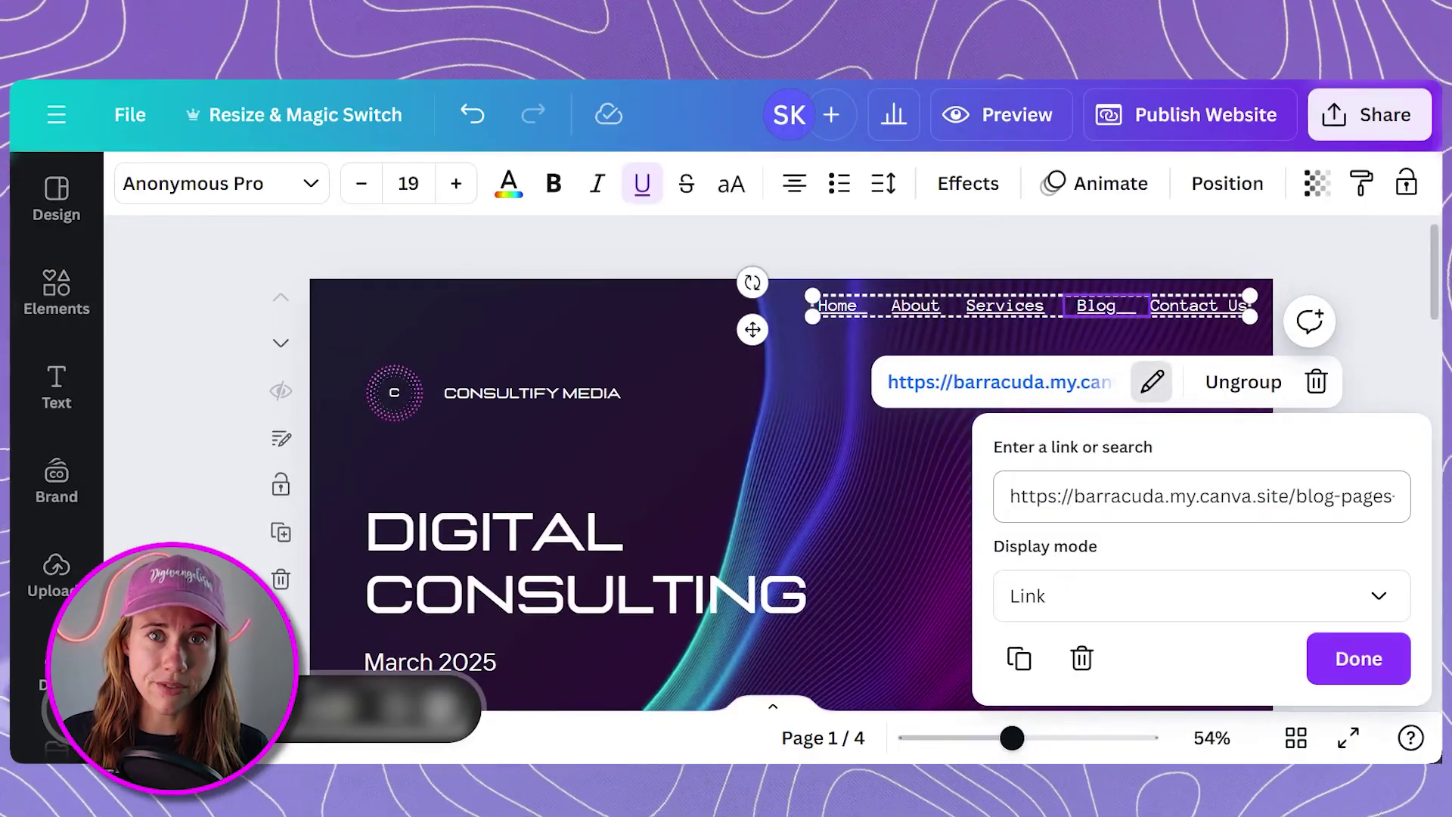
click(1358, 658)
click(1205, 115)
scroll(1035, 412, down, 3)
click(1154, 619)
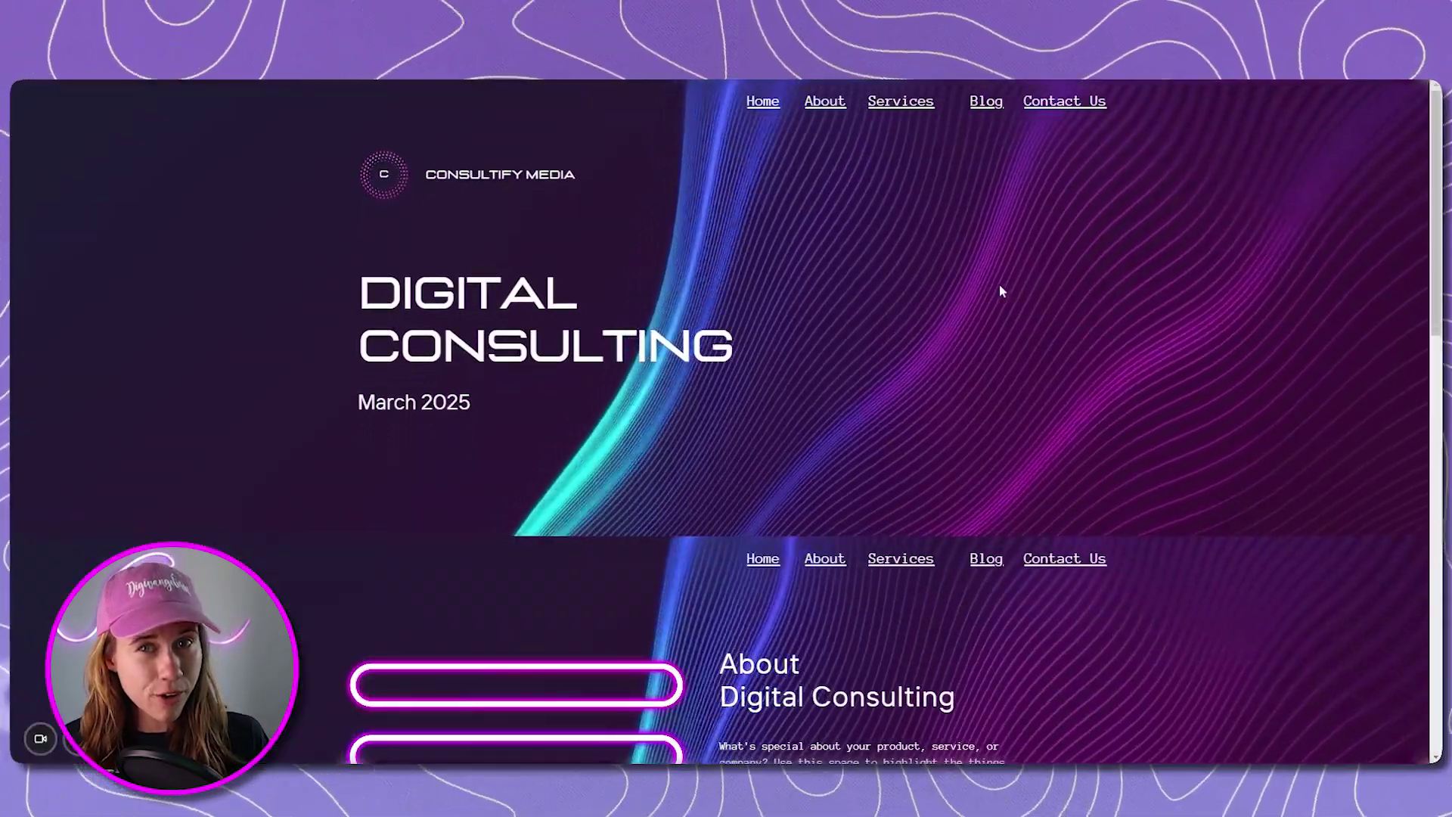
On the live canva.site page, follow Blog then Home twice to test navigation.
click(826, 104)
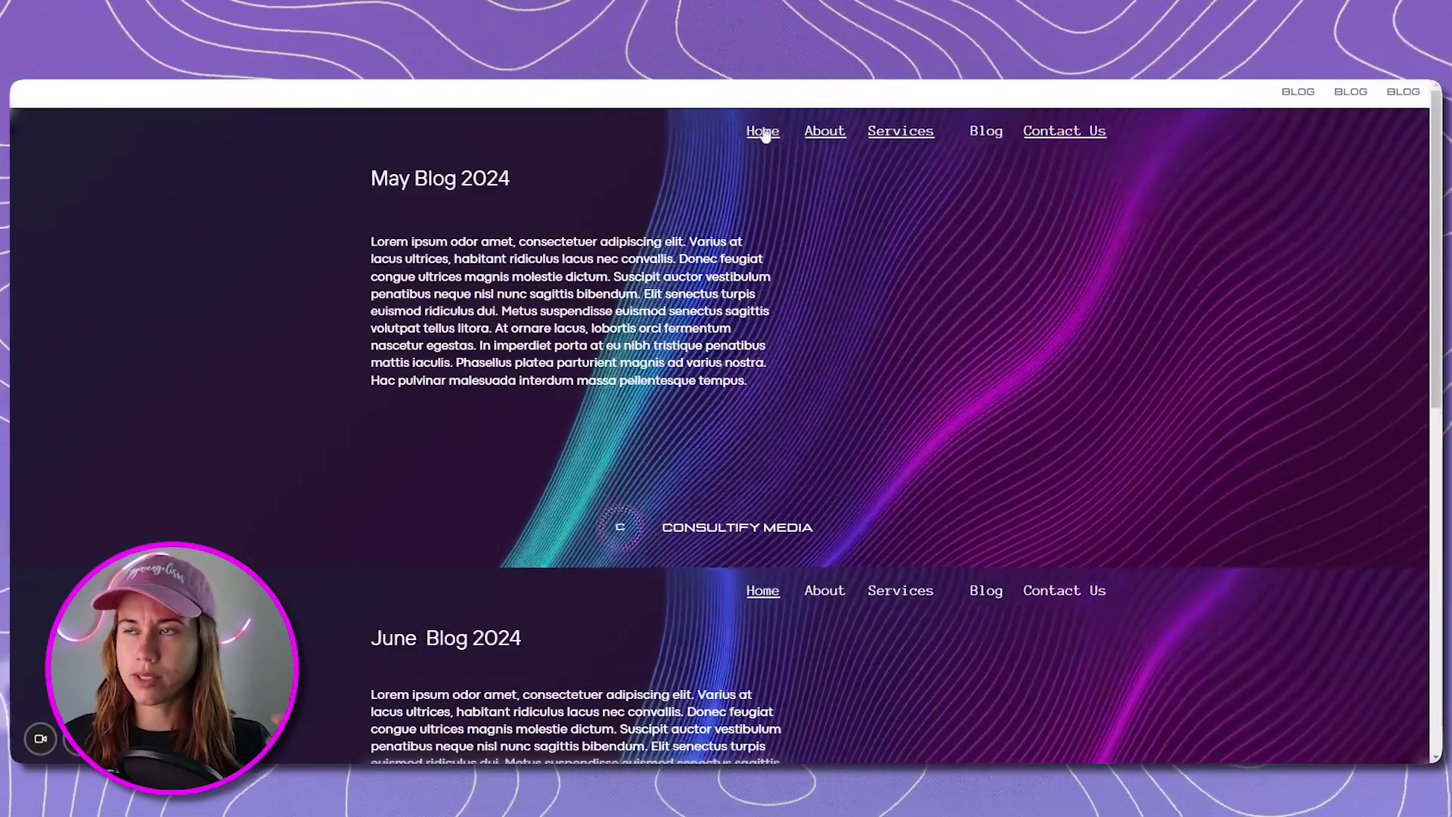
click(765, 135)
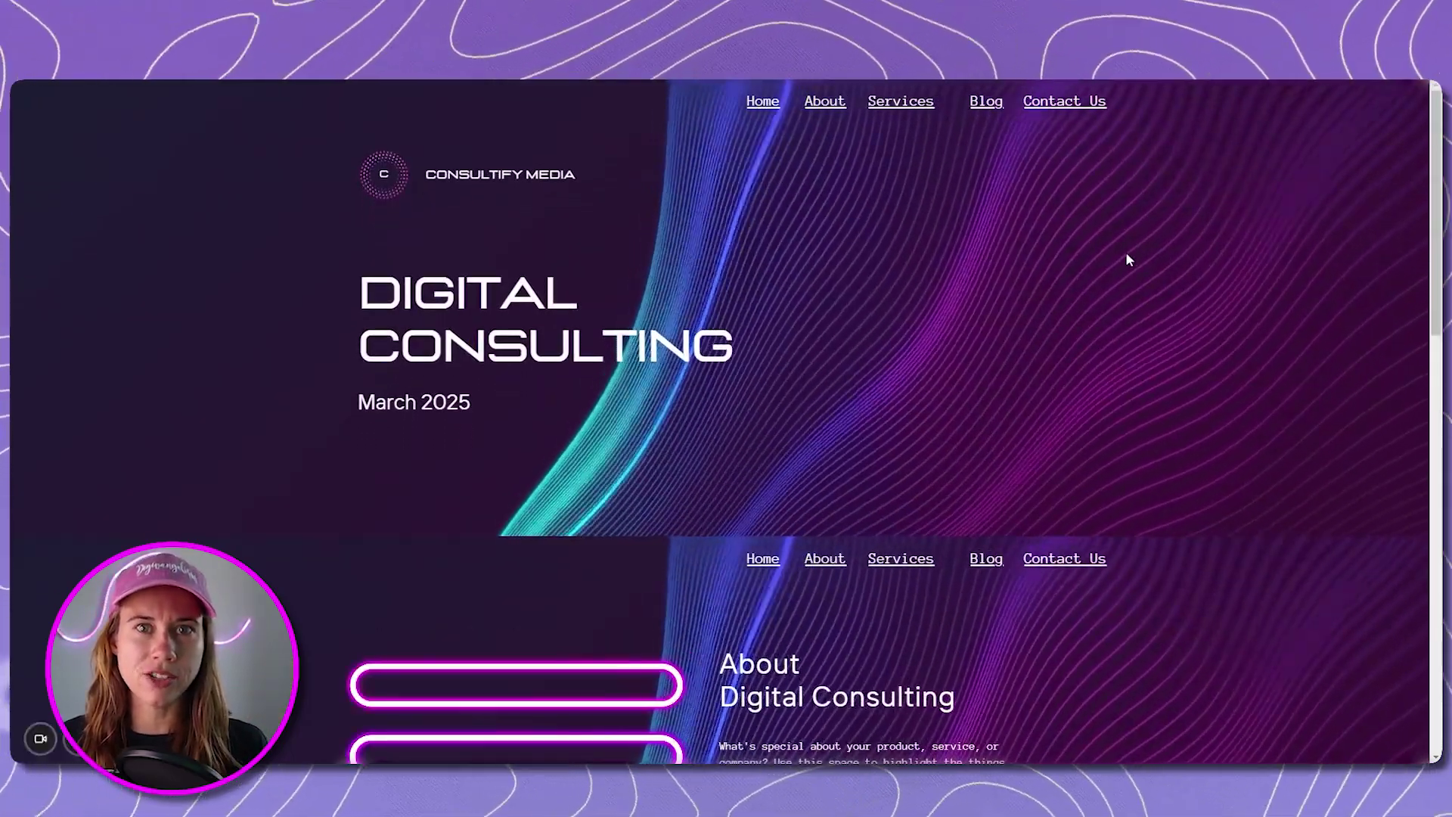
click(982, 104)
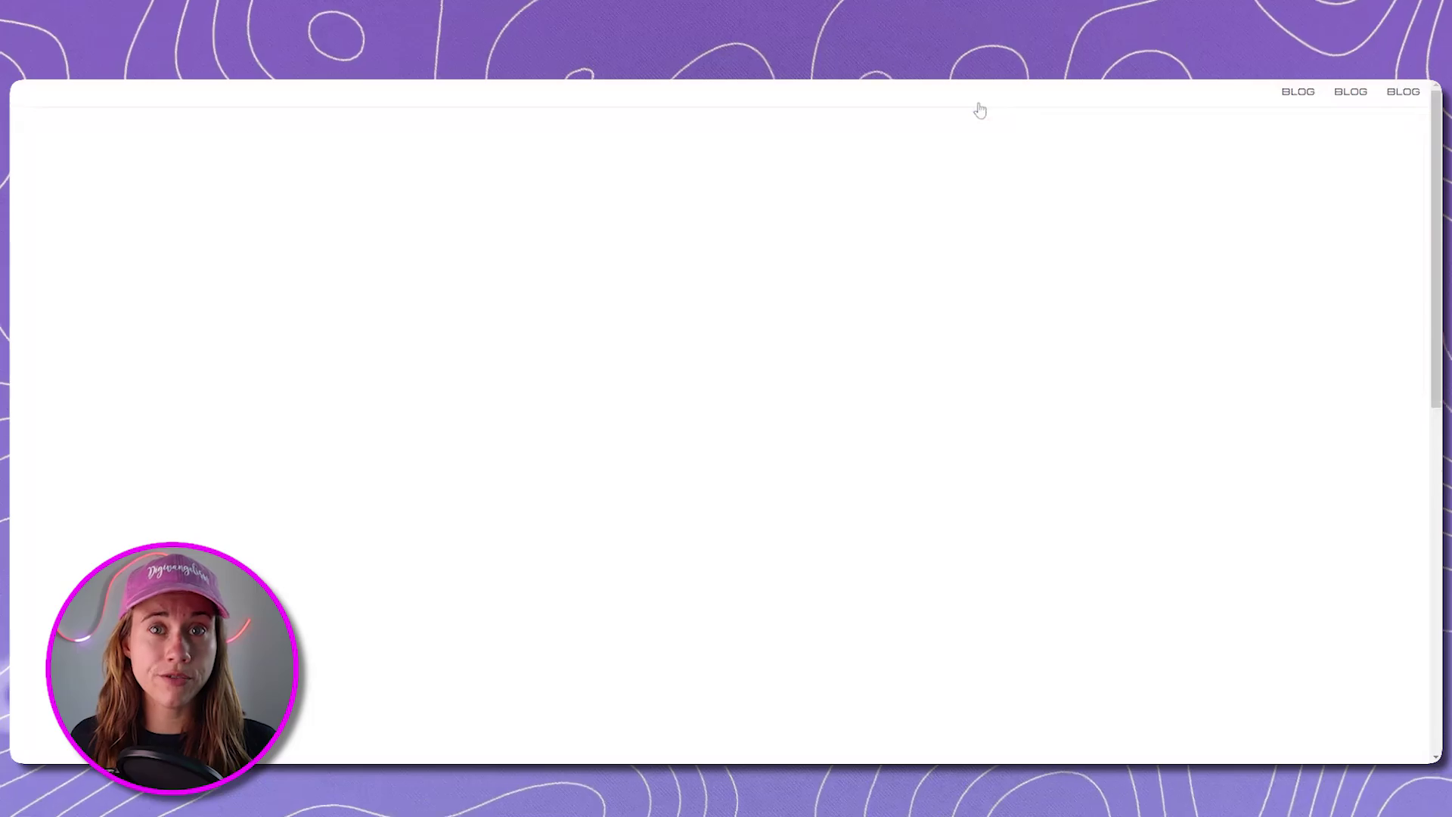
click(764, 132)
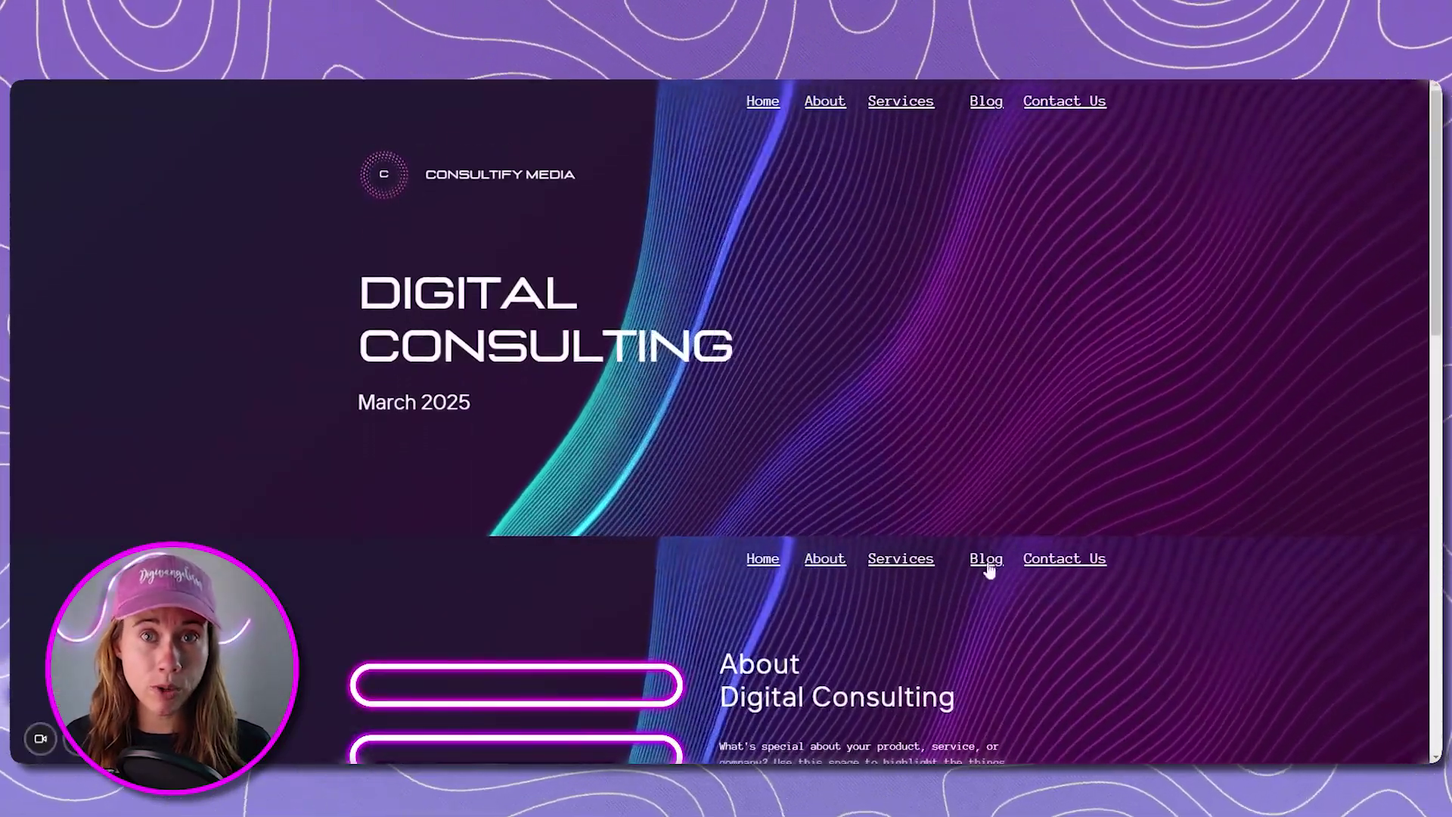